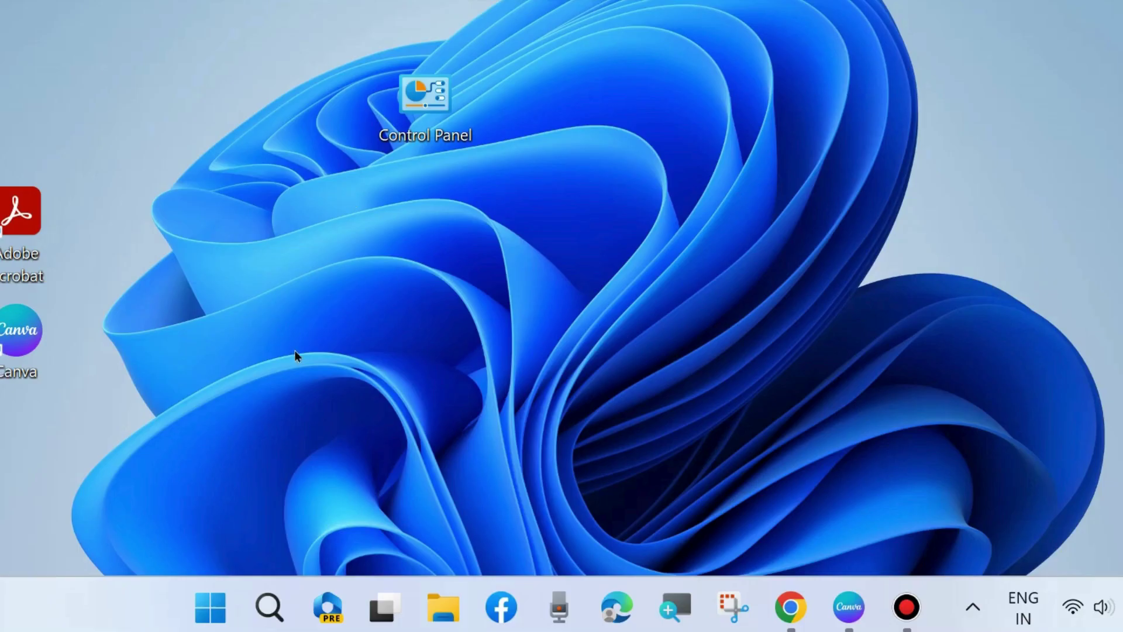
Run an automatic driver search for the Standard PS/2 Keyboard under Keyboards in Device Manager
right_click(204, 603)
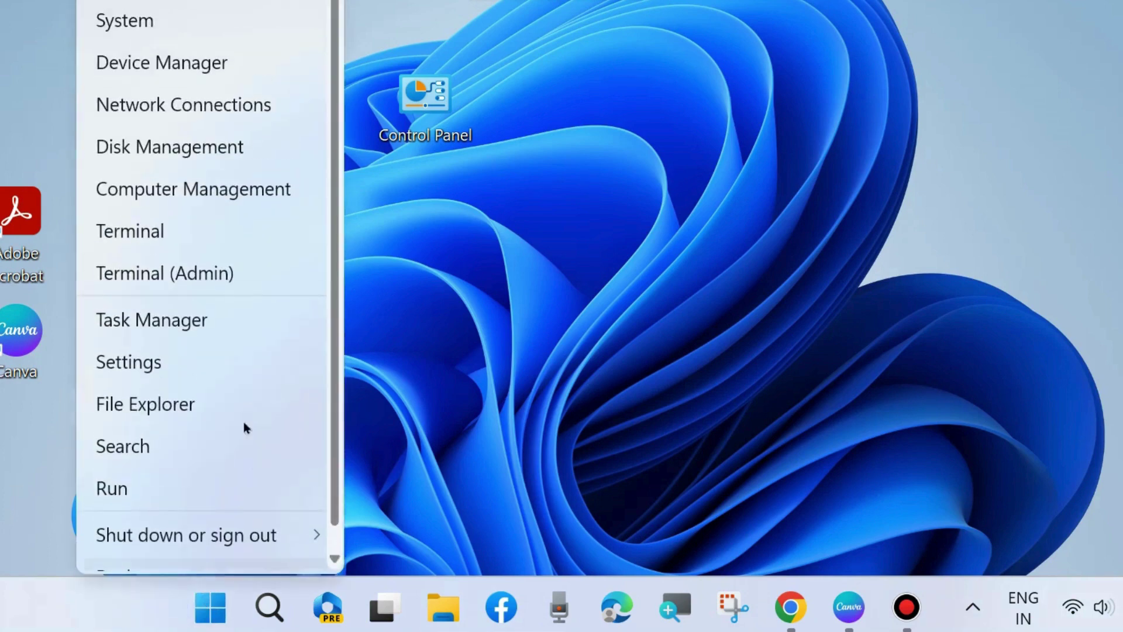
left_click(159, 63)
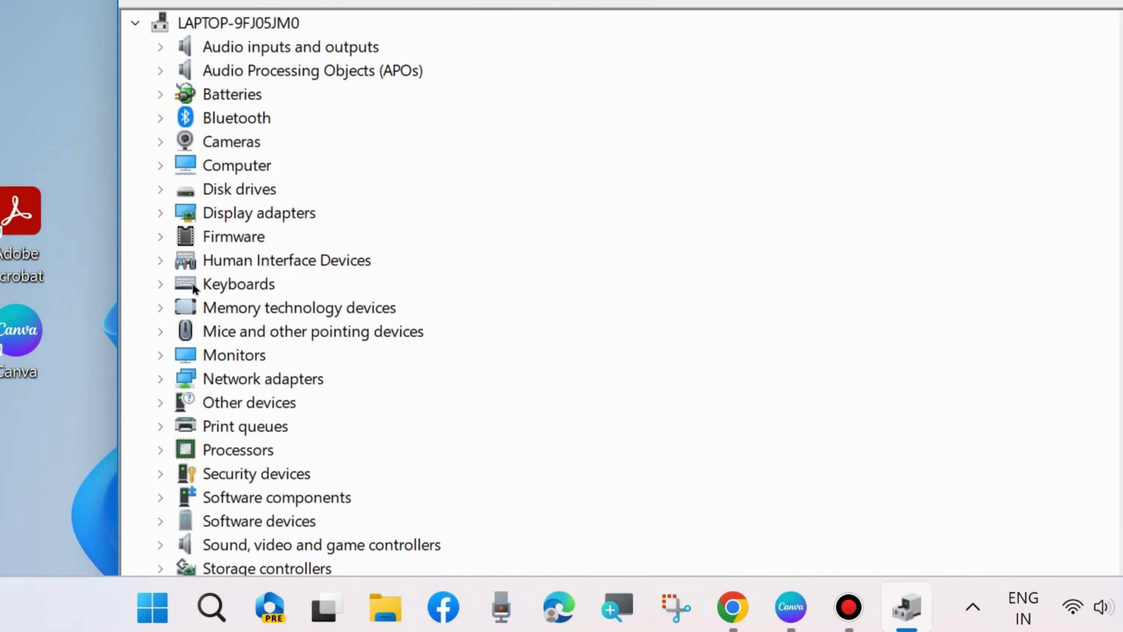
left_click(159, 285)
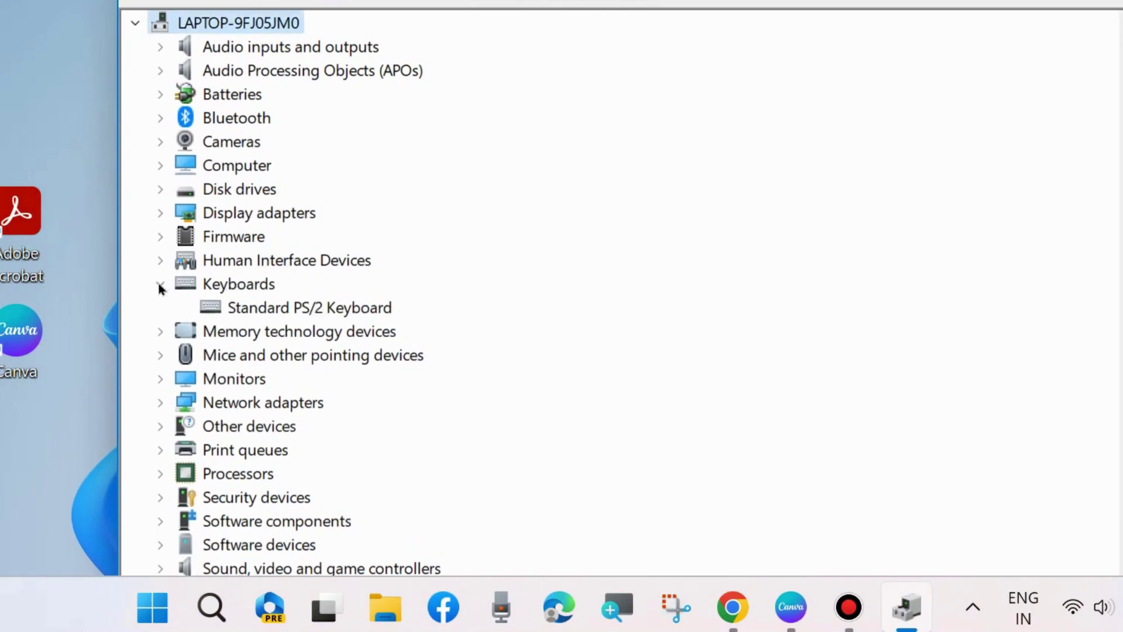
right_click(262, 305)
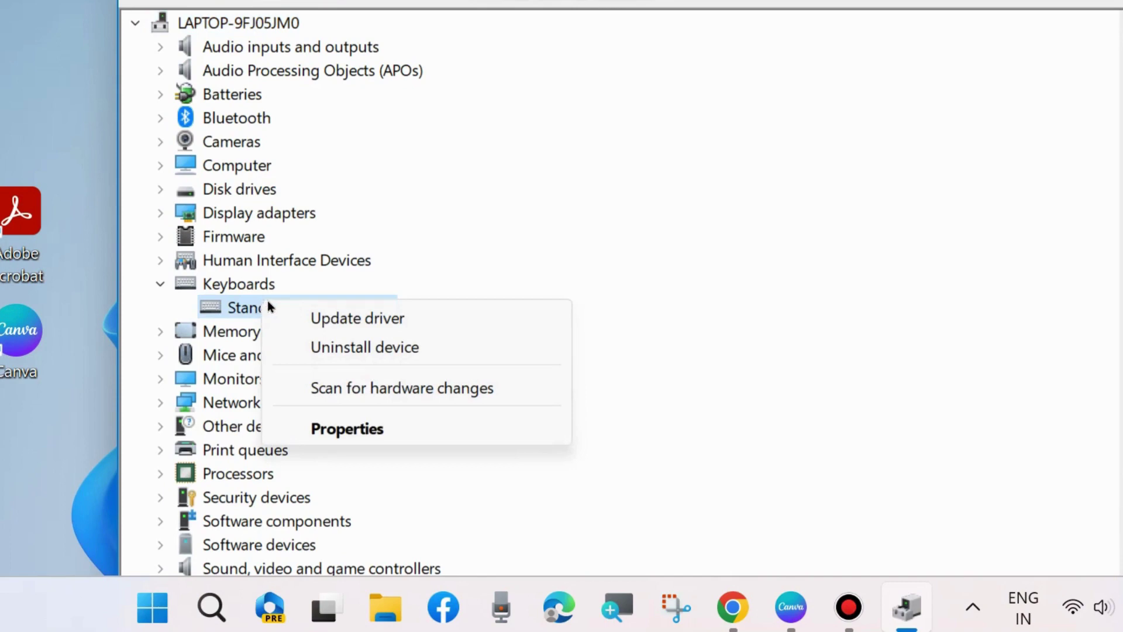
left_click(335, 319)
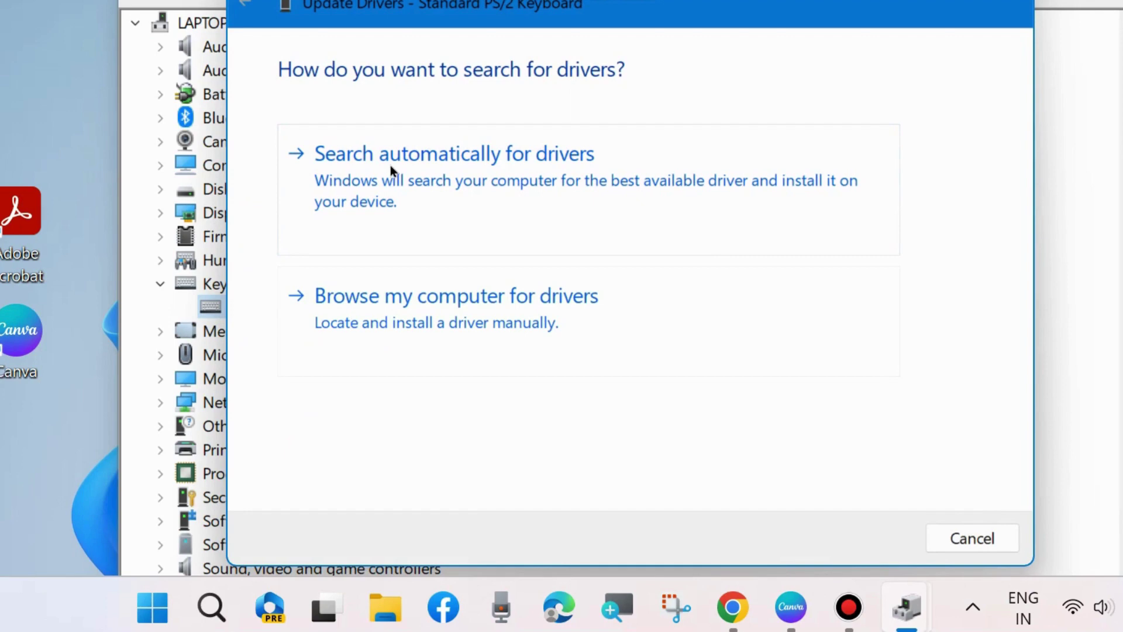
left_click(390, 170)
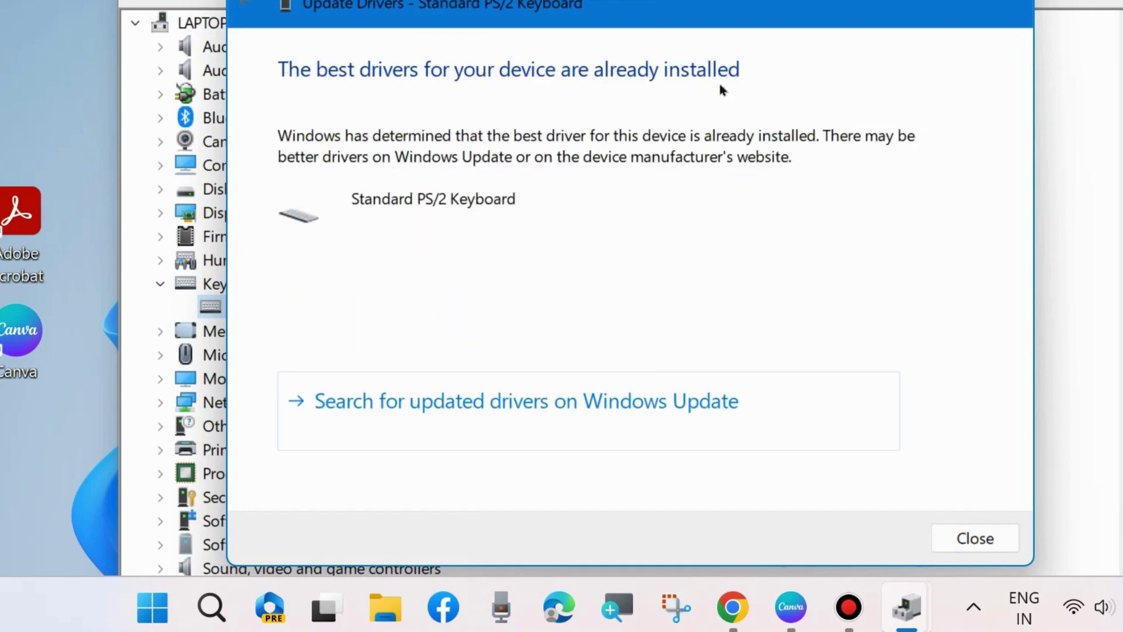
Run an automatic driver search for the HID-compliant mouse under Mice and other pointing devices, then close the result
left_click(975, 538)
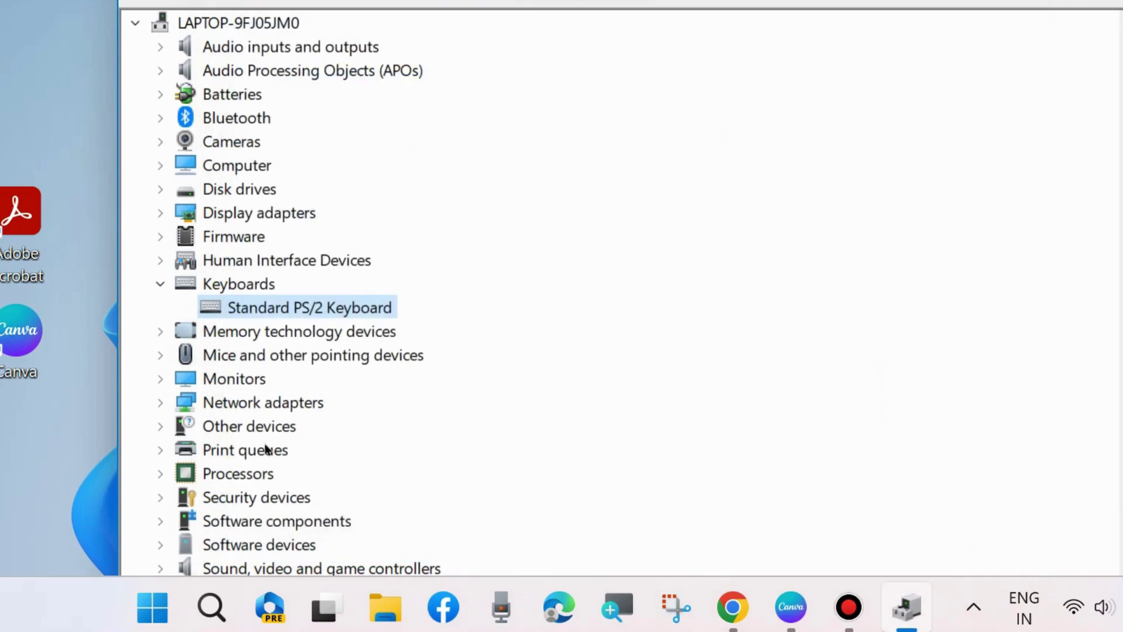
scroll(336, 421, "down", 1)
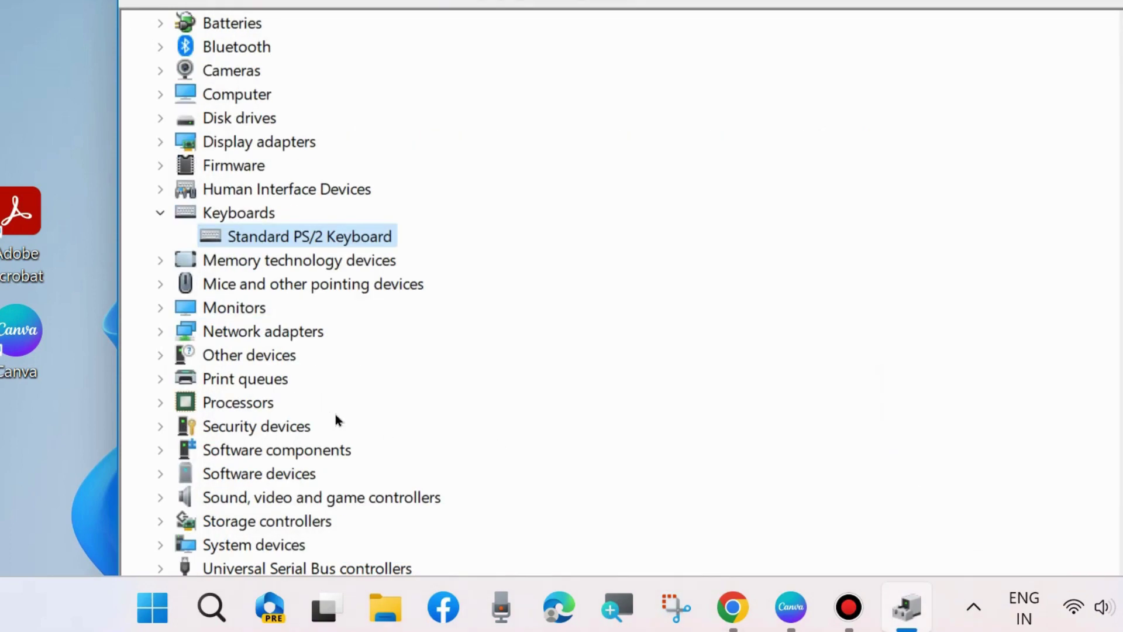
scroll(335, 421, "down", 1)
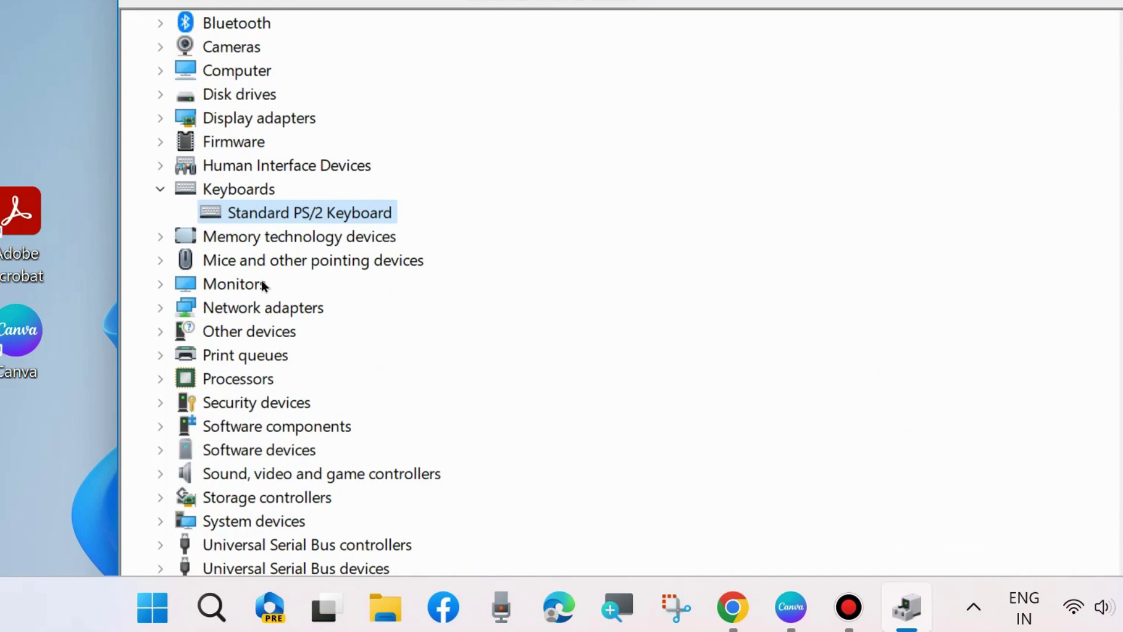
left_click(158, 187)
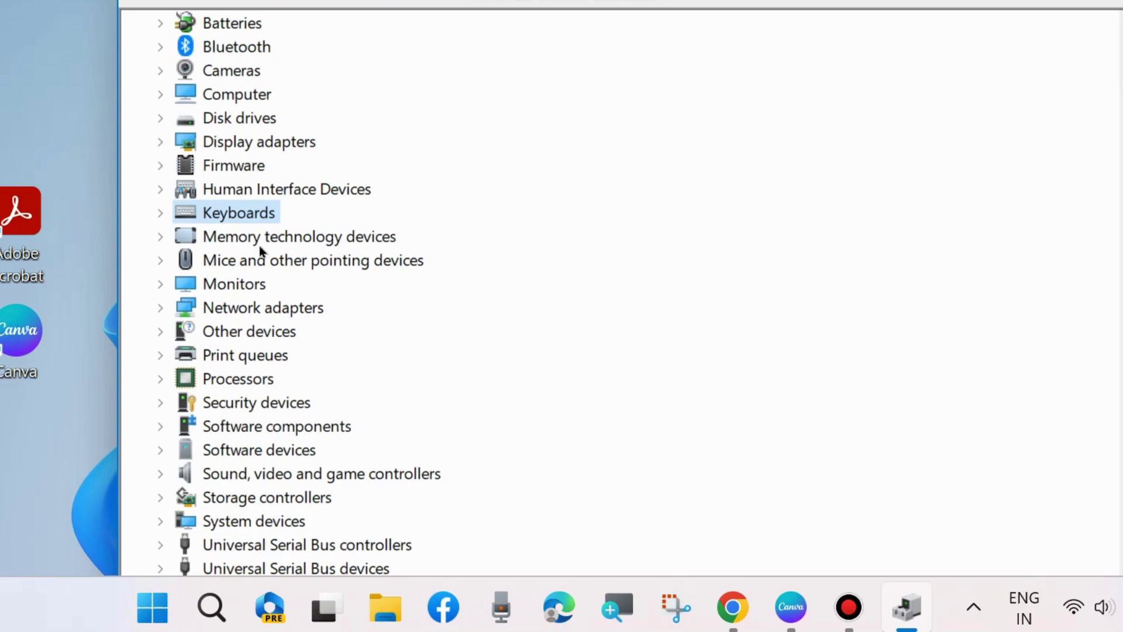
left_click(161, 260)
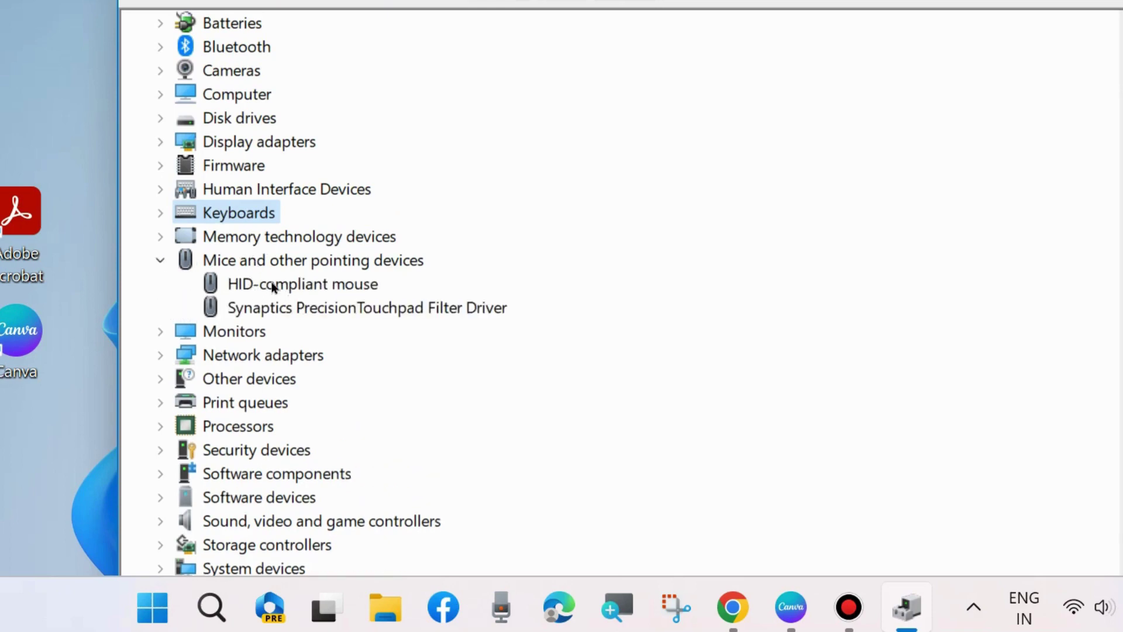
right_click(272, 286)
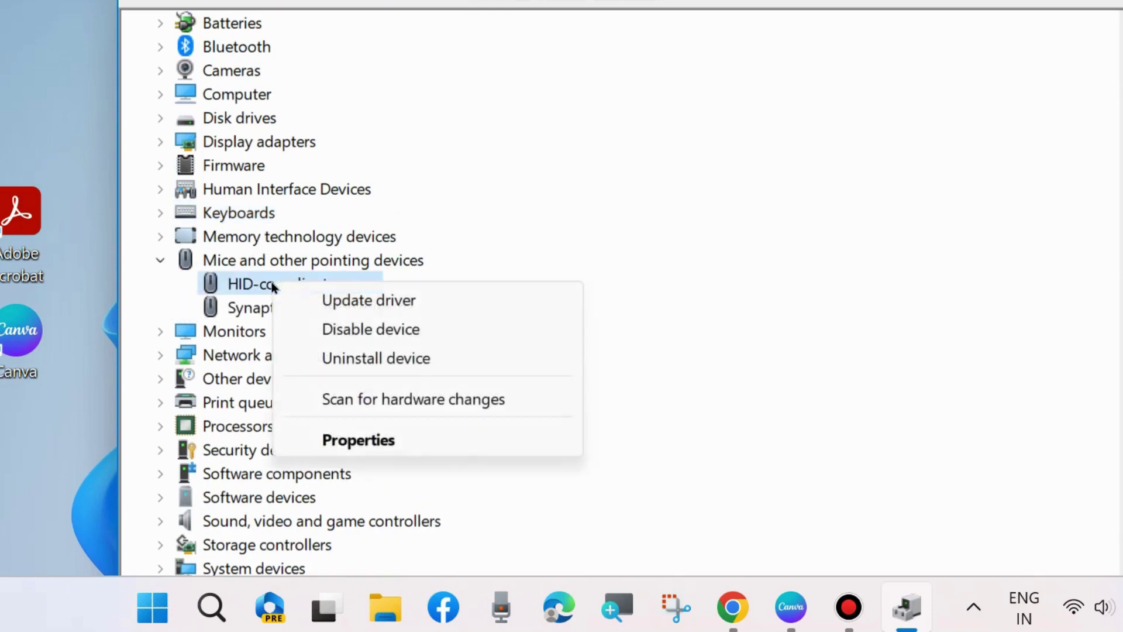
left_click(347, 301)
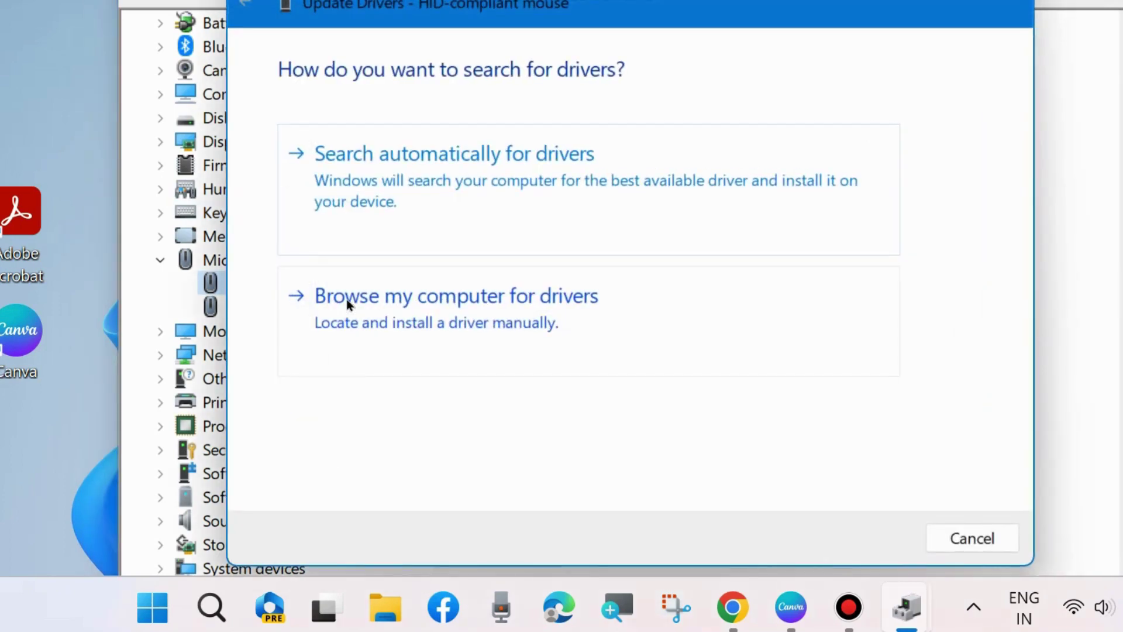
left_click(388, 165)
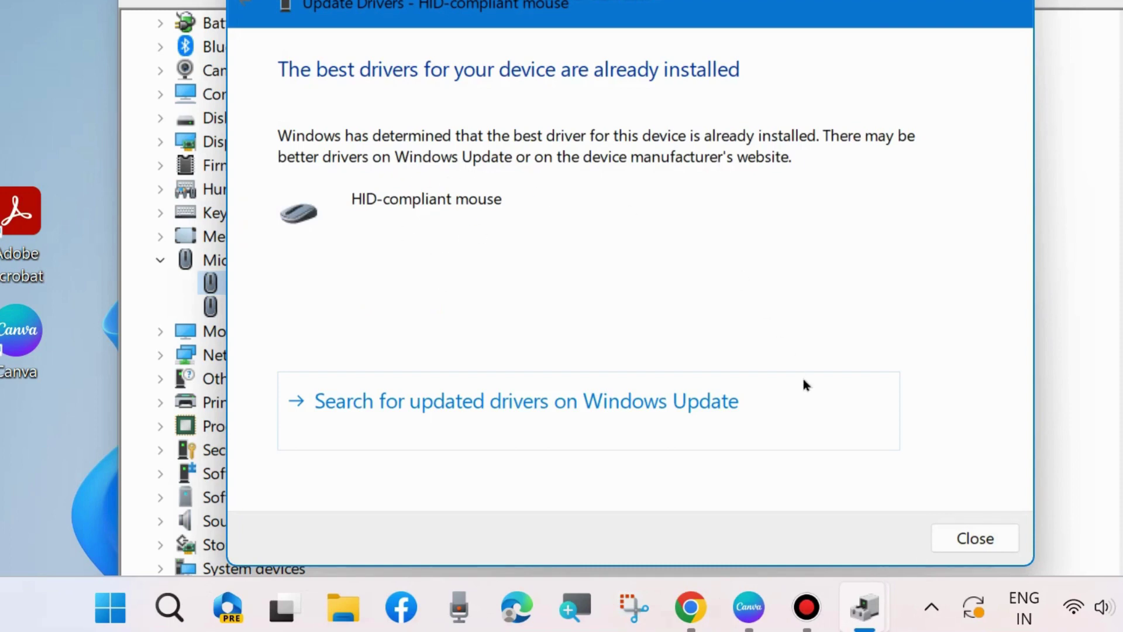
left_click(971, 538)
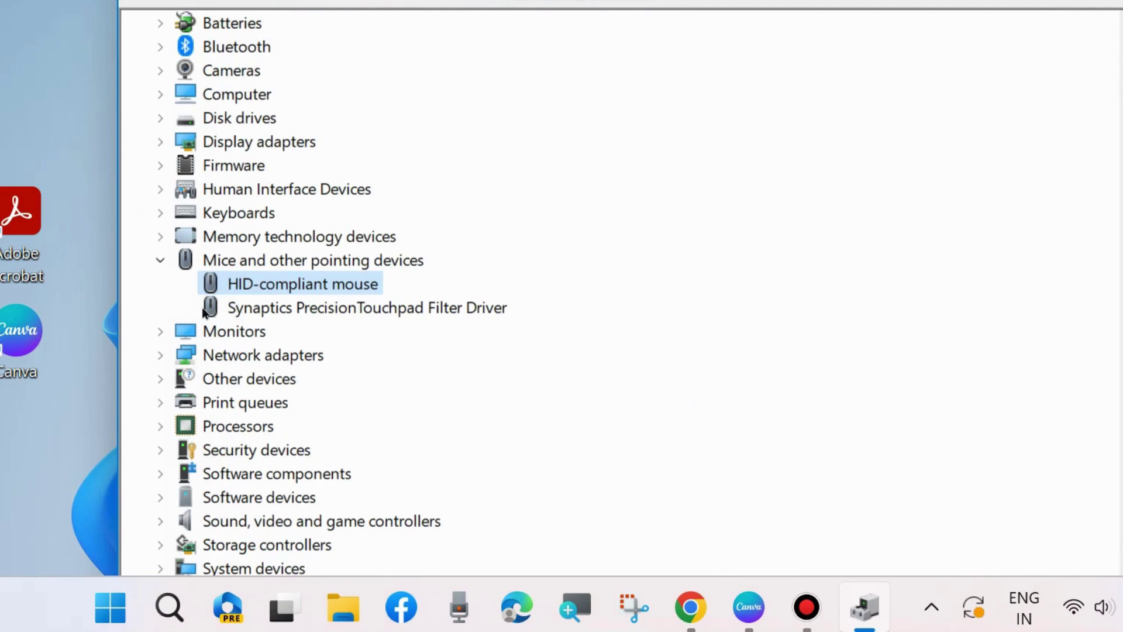
Review the Standard PS/2 Keyboard and HID-compliant mouse context menus, then close Device Manager with Alt+F4
left_click(161, 262)
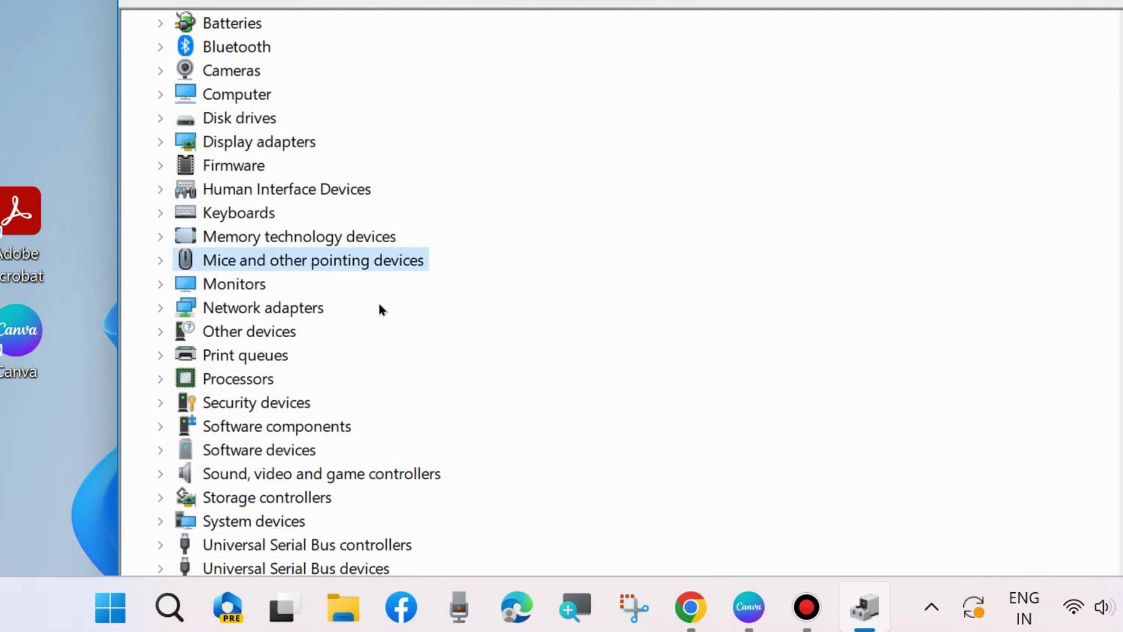
left_click(160, 213)
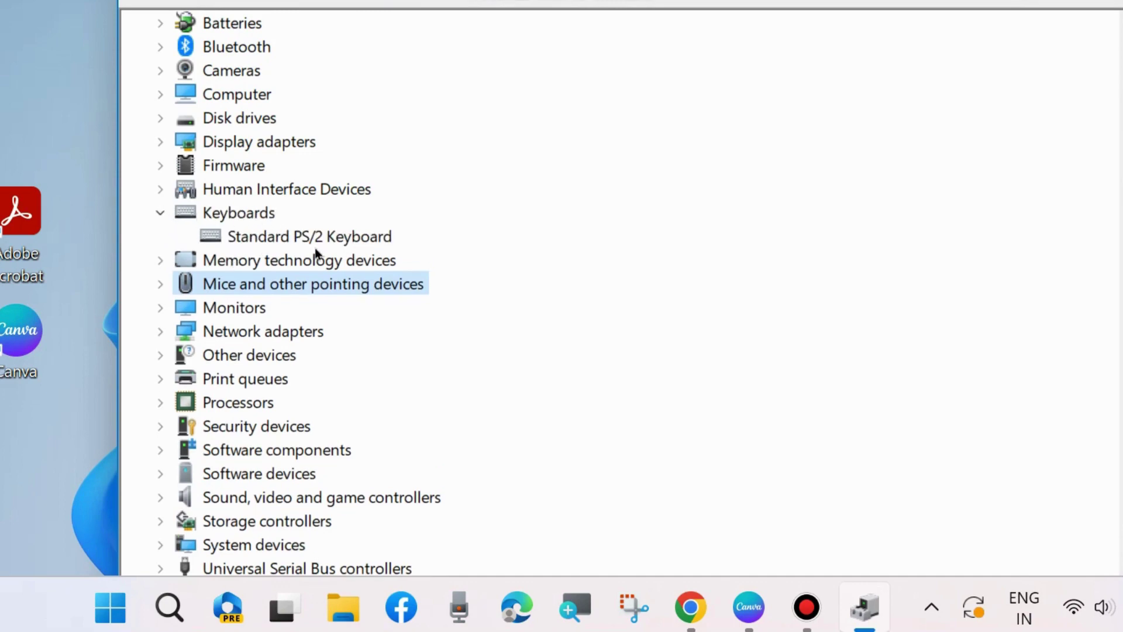
right_click(379, 234)
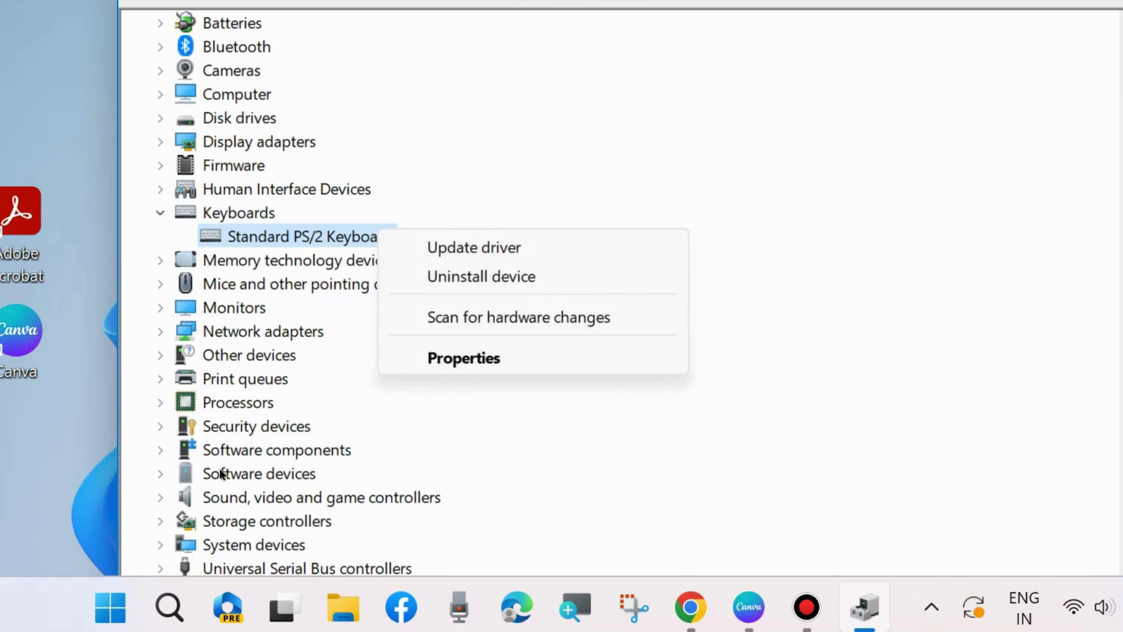
left_click(161, 284)
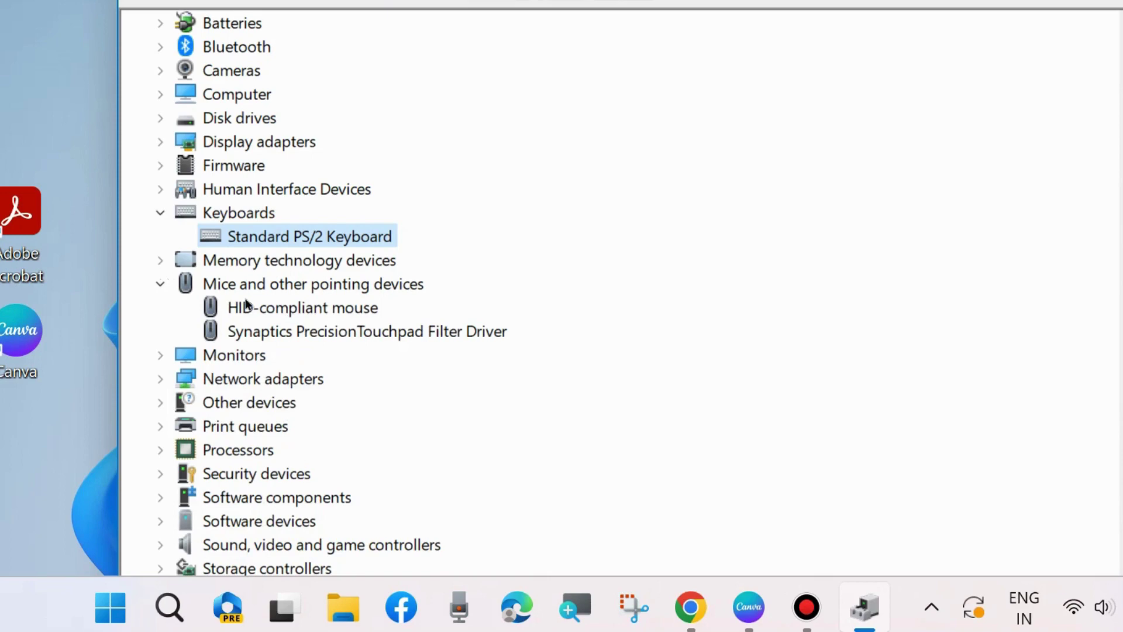
right_click(283, 306)
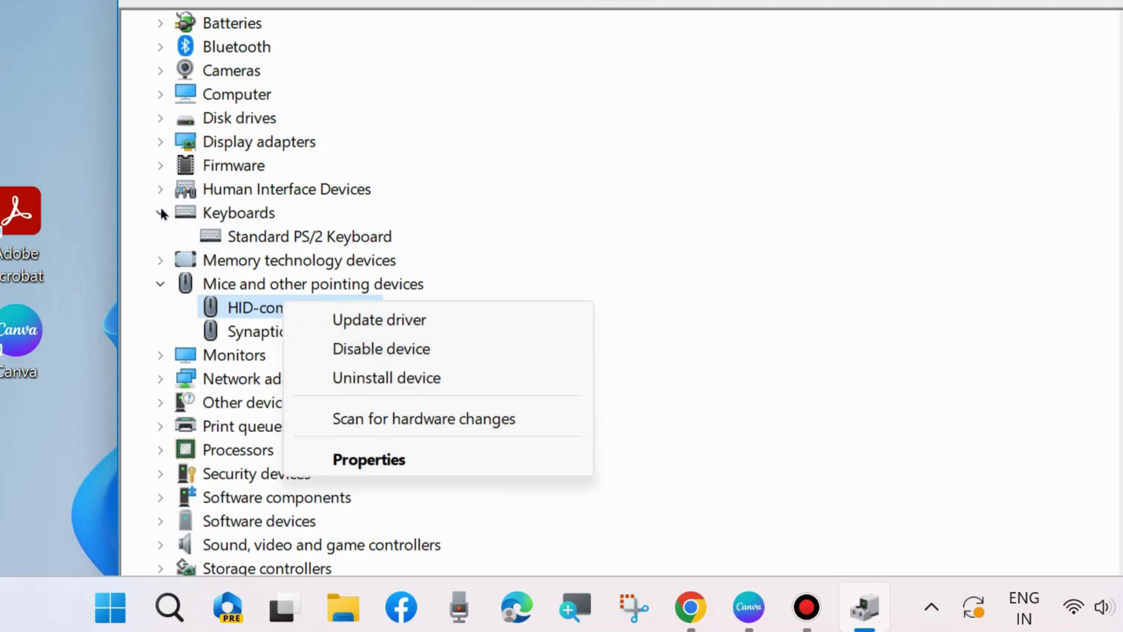
left_click(256, 237)
right_click(284, 240)
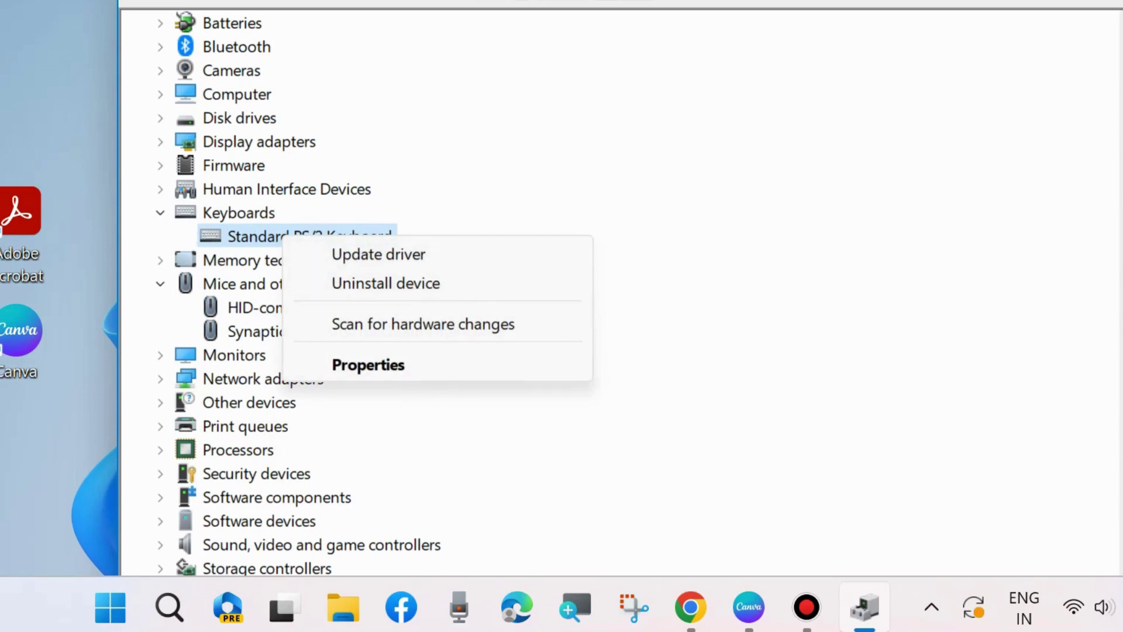
key("Escape")
key("alt+F4")
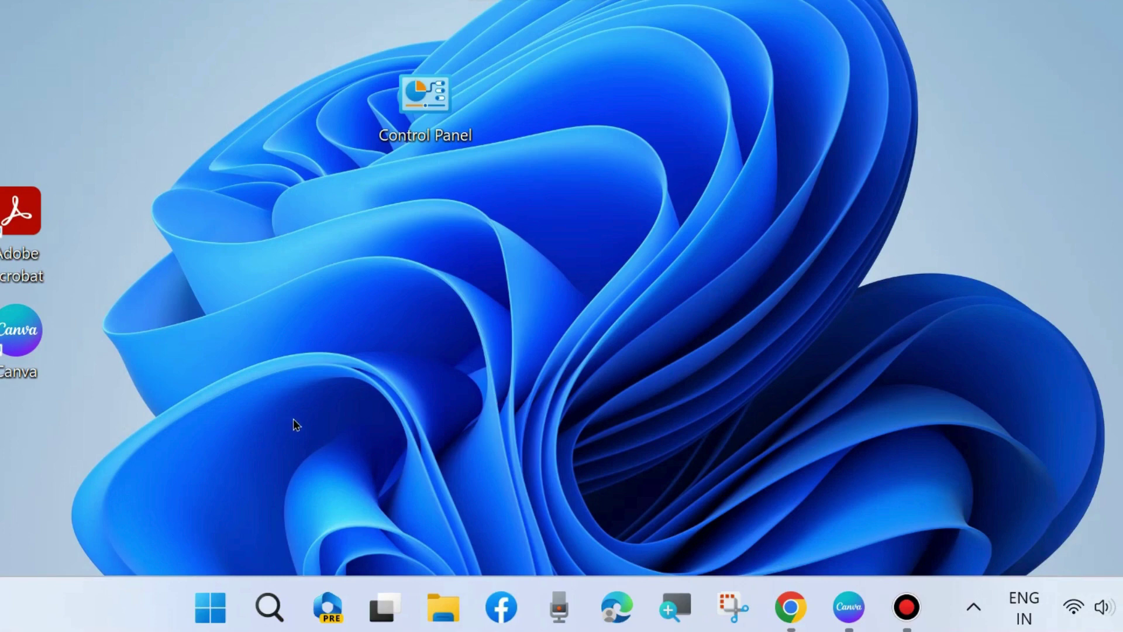
Launch Settings from the Start button's quick-access menu
right_click(211, 612)
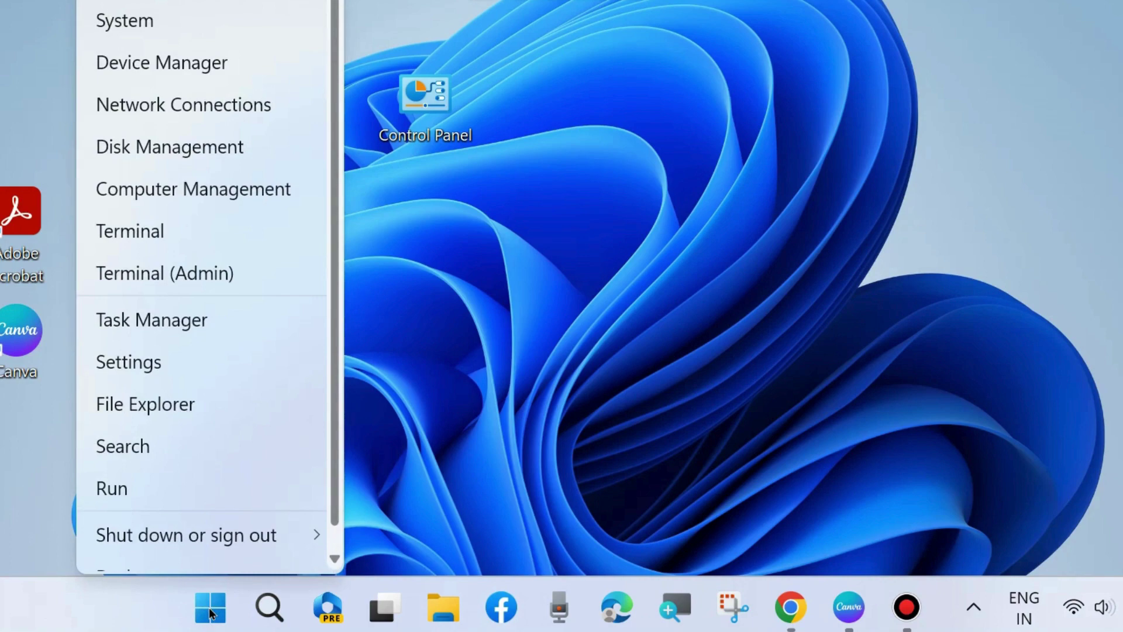
left_click(128, 361)
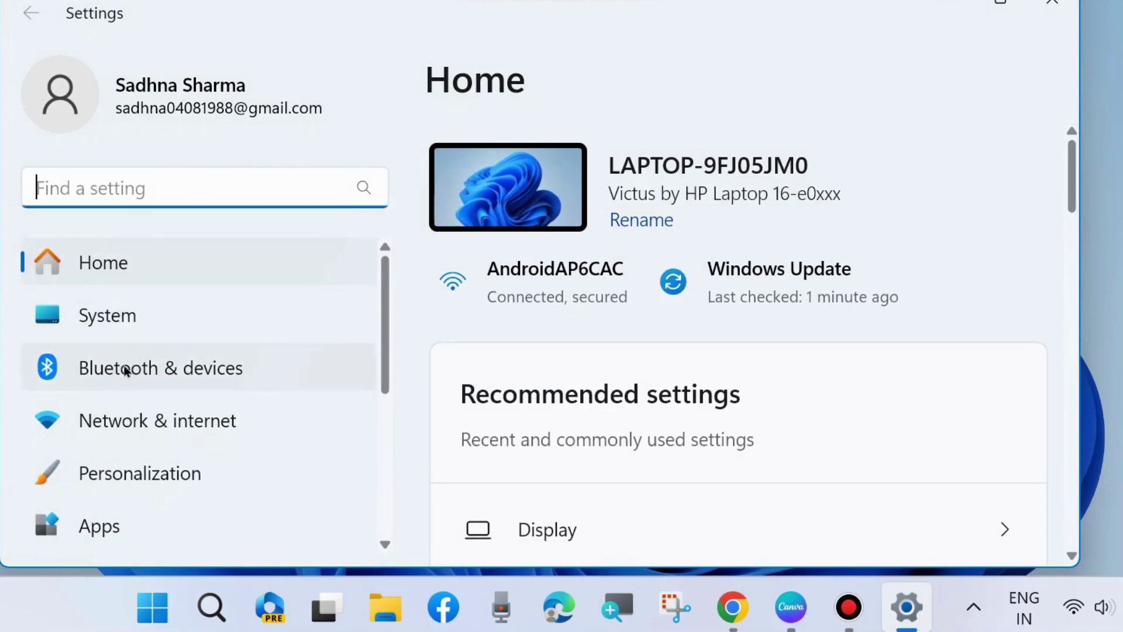
Go to Bluetooth & devices > Mouse and open Additional mouse settings, bringing Mouse Properties fully into view
left_click(126, 370)
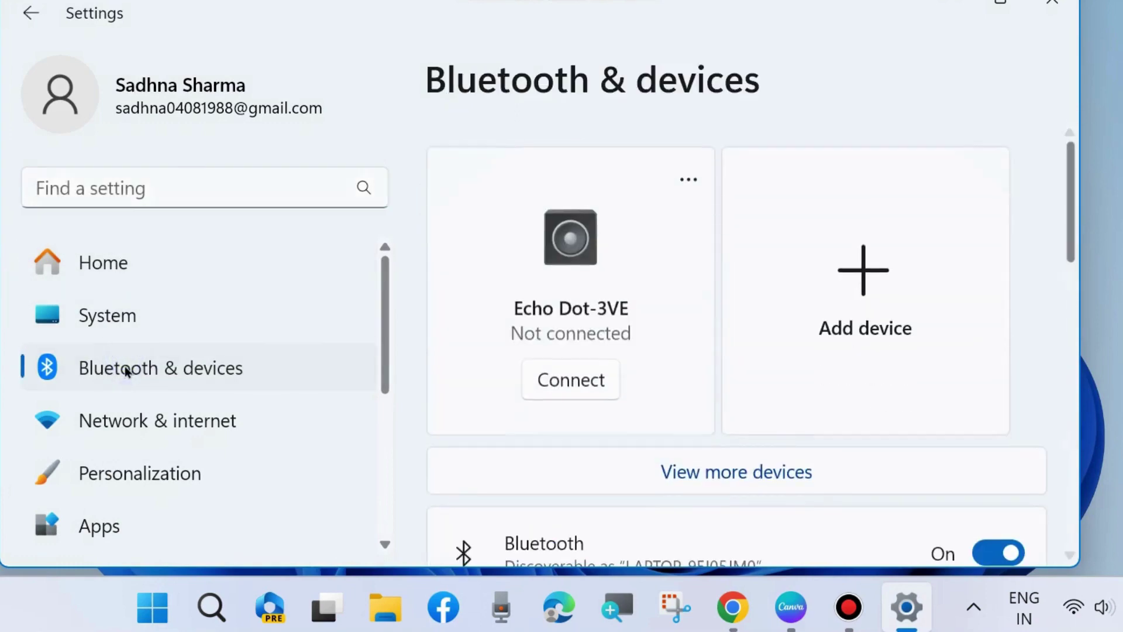
scroll(620, 403, "down", 10)
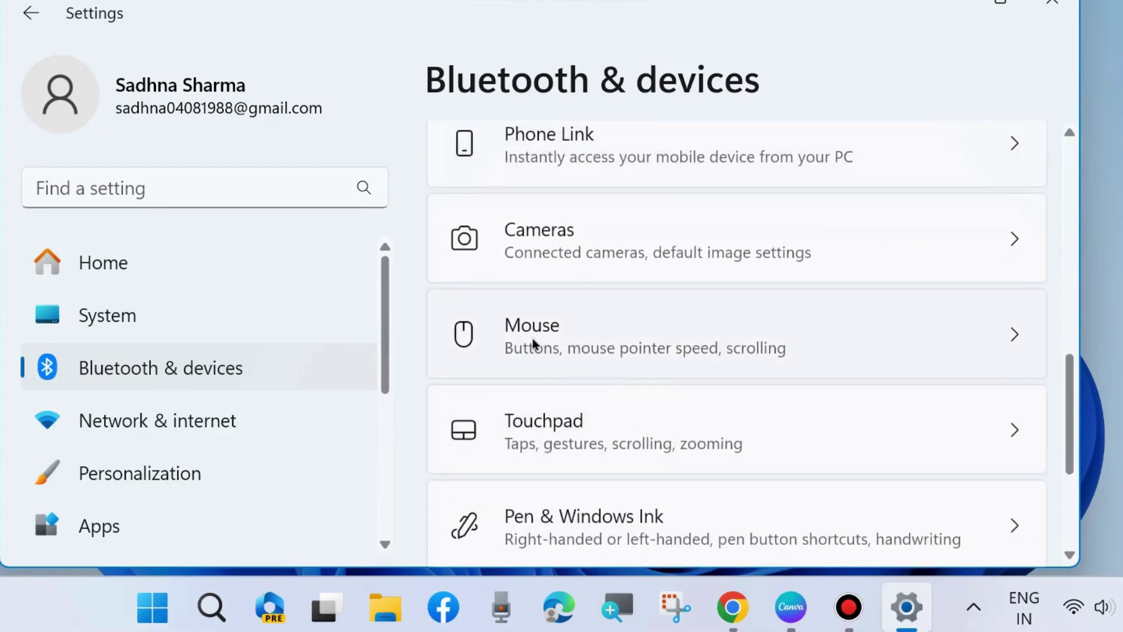
left_click(532, 339)
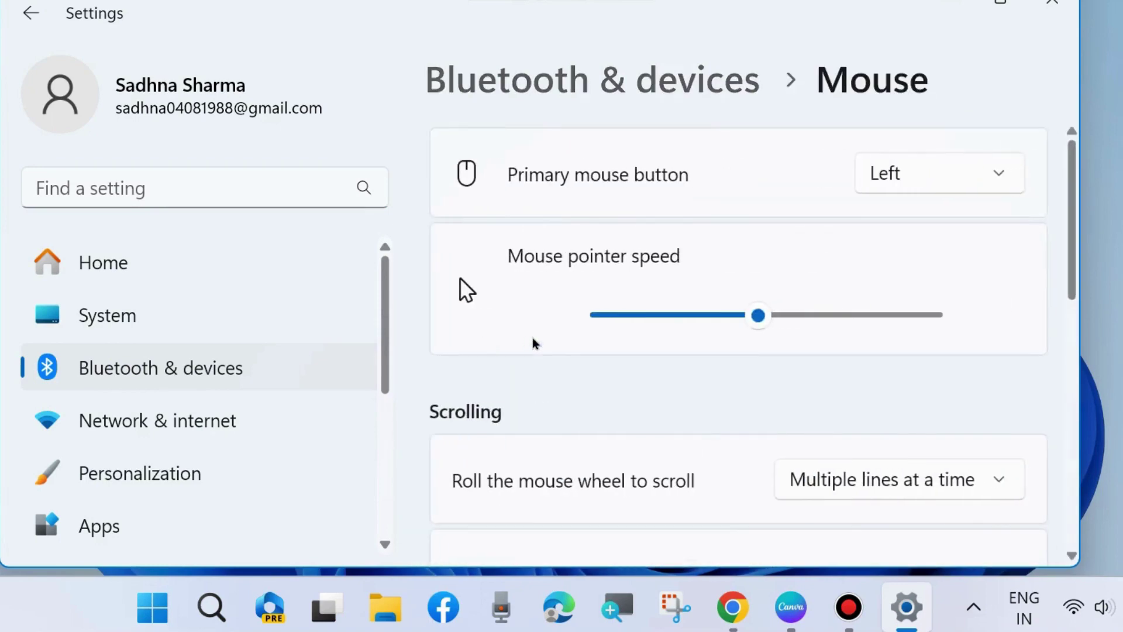
scroll(602, 337, "down", 3)
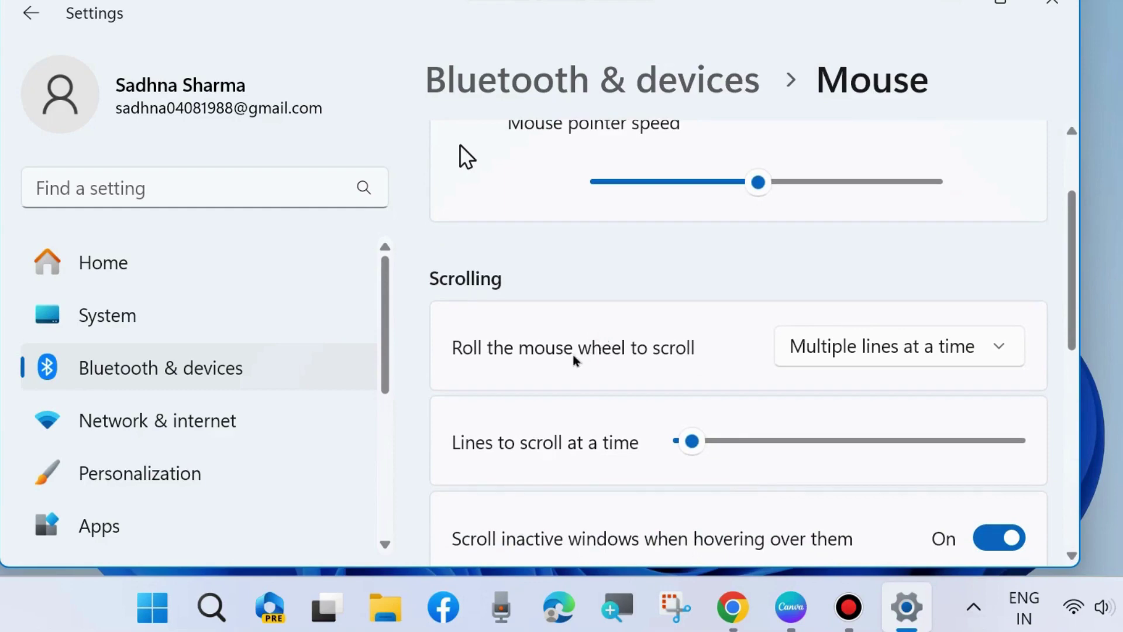
scroll(572, 355, "down", 5)
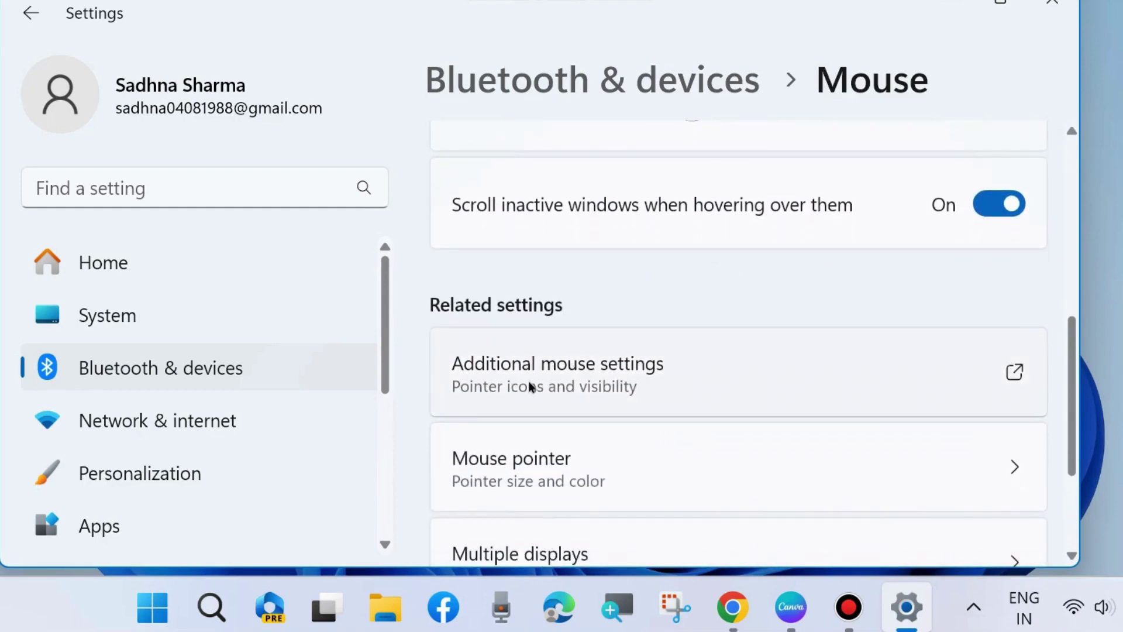
left_click(531, 380)
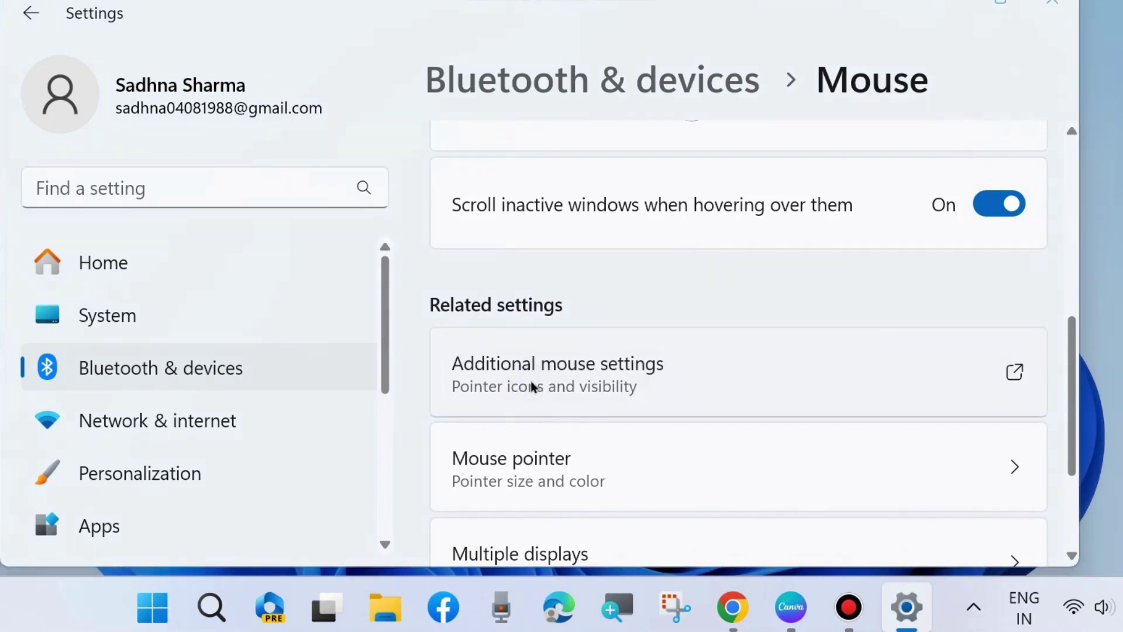
left_click_drag(252, 3, 574, 19)
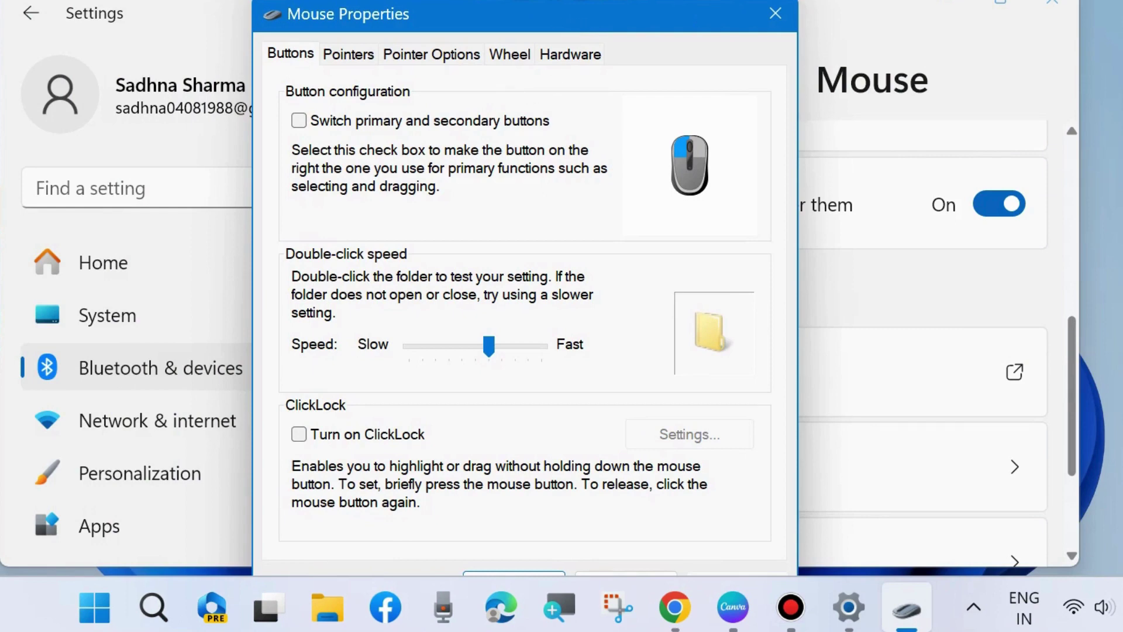
Set vertical wheel scrolling to 3 lines per notch on the Wheel tab, apply, and click OK
left_click(834, 9)
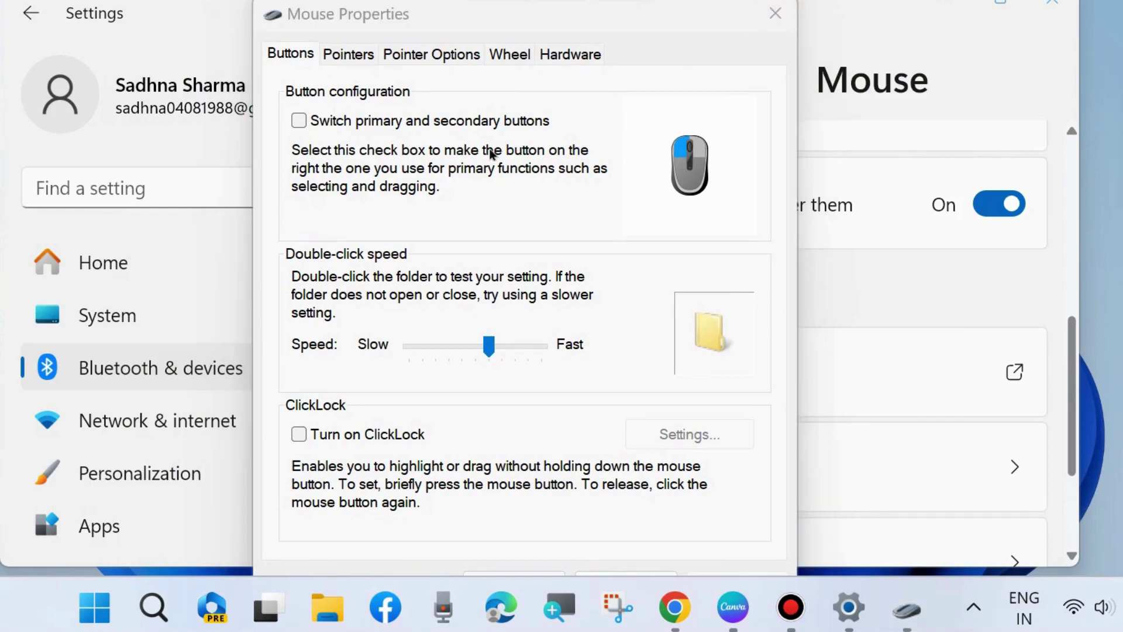
left_click(520, 53)
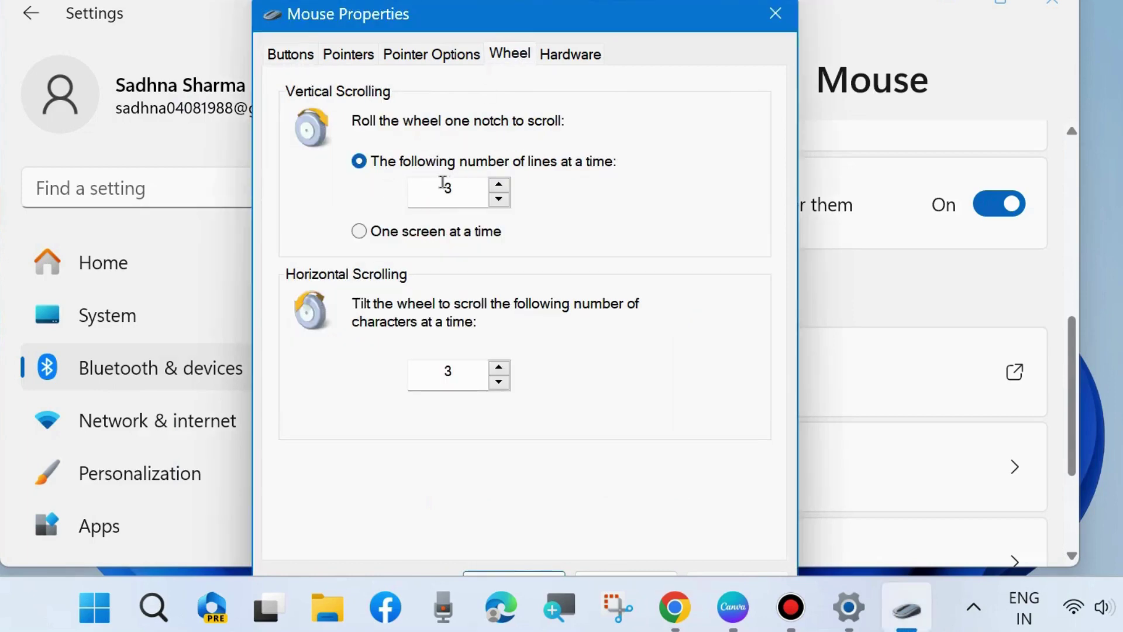
left_click(498, 200)
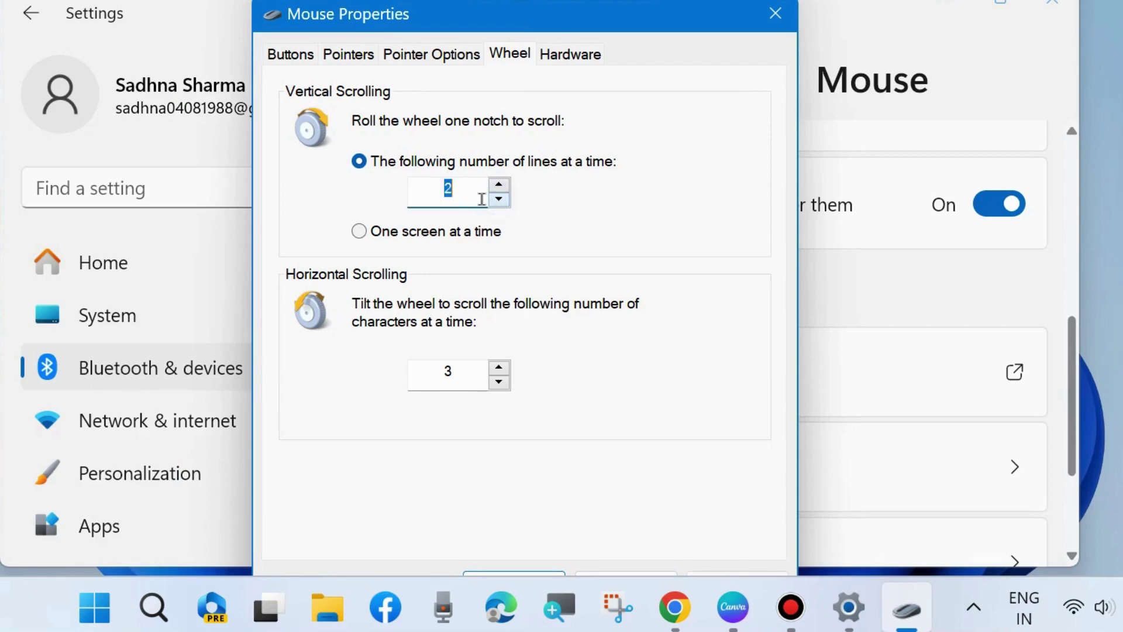
left_click(497, 185)
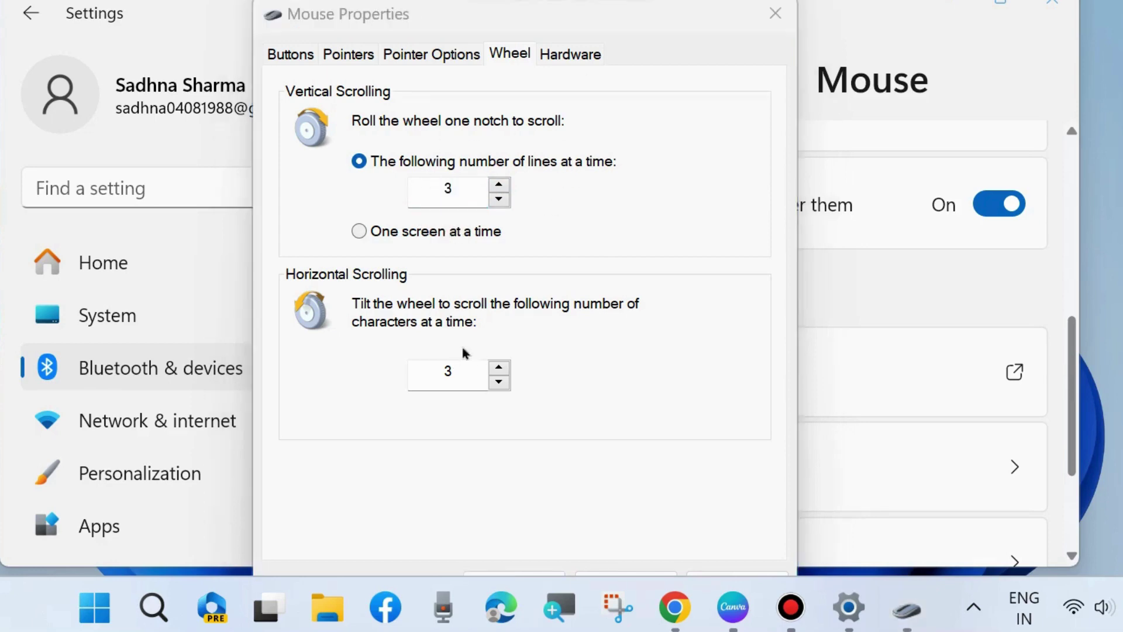
left_click_drag(560, 11, 560, 0)
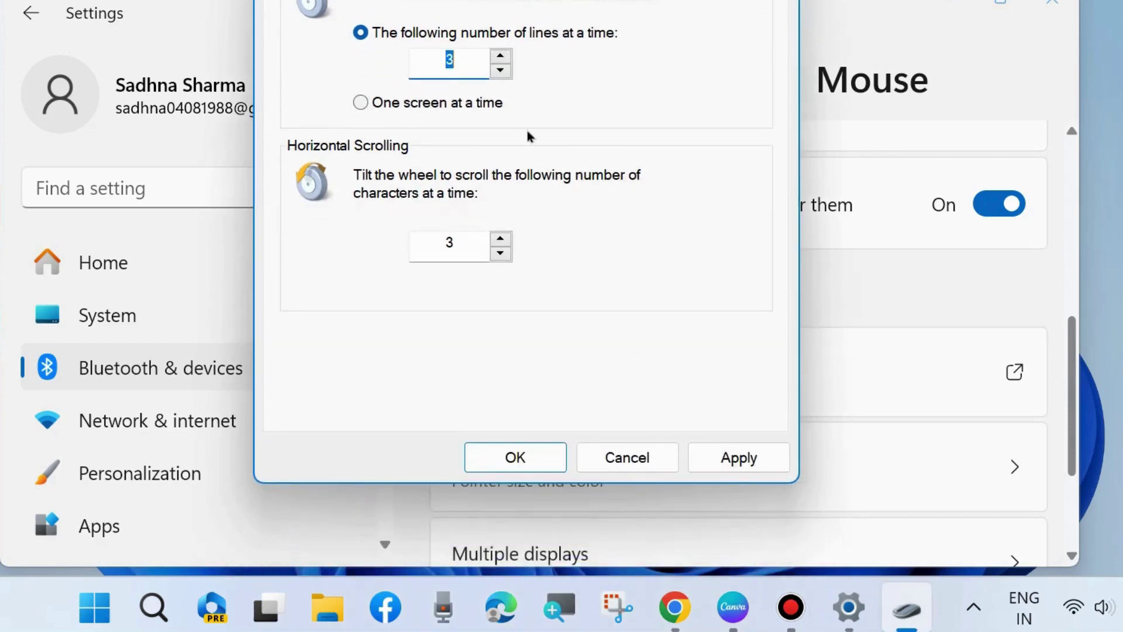
left_click(738, 460)
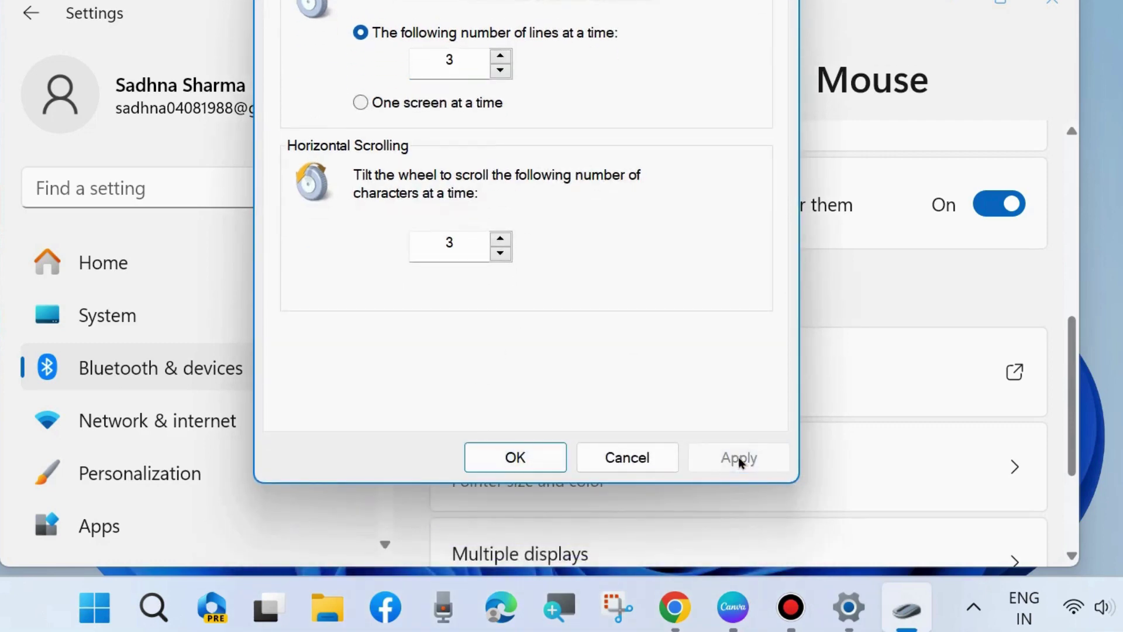
left_click(512, 457)
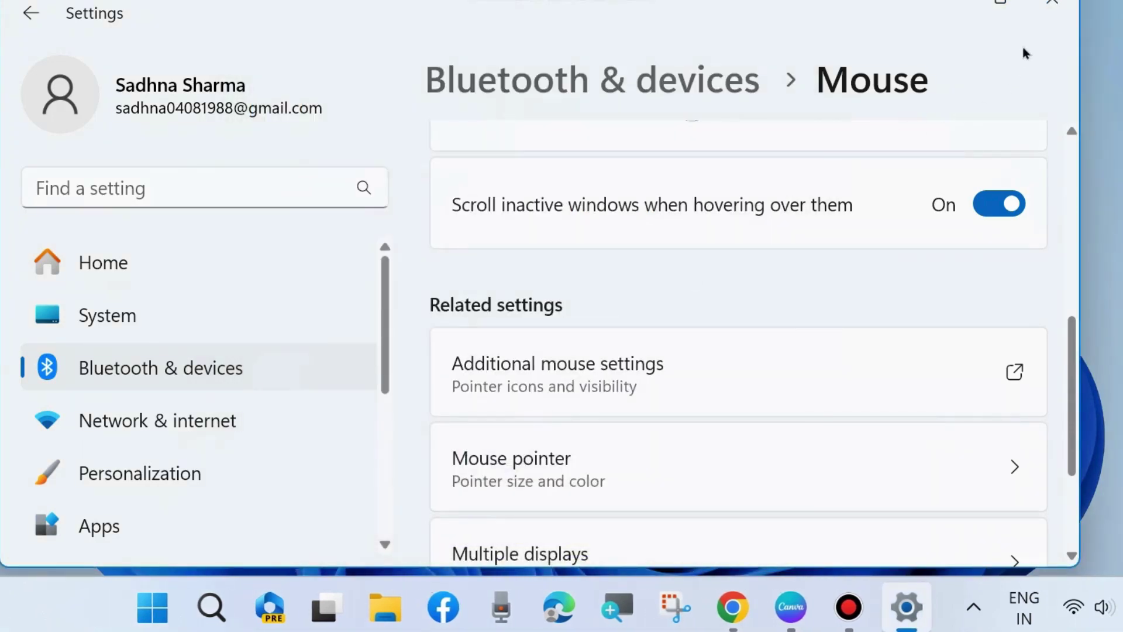
Close Settings and run appwiz.cpl from the Run dialog to list installed programs
left_click(1051, 4)
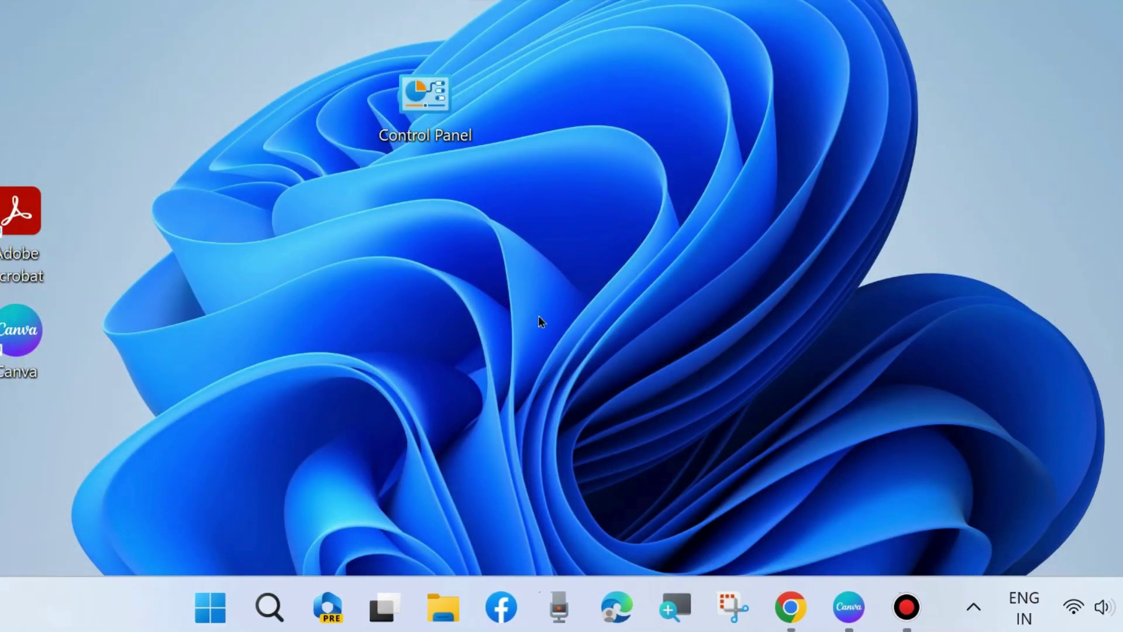
right_click(208, 601)
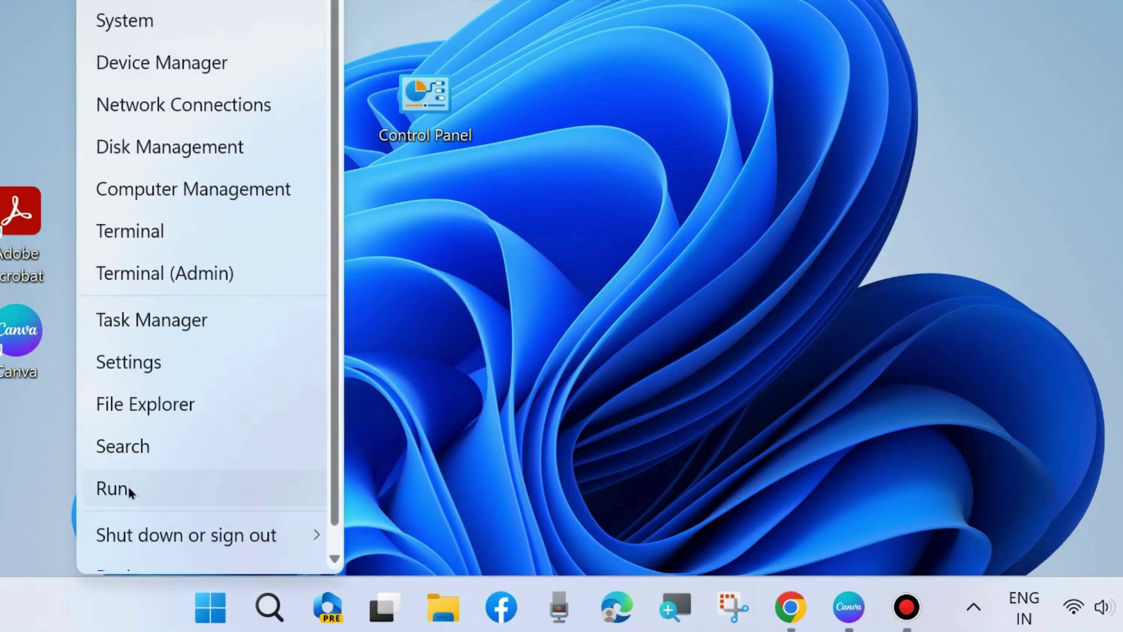
left_click(128, 486)
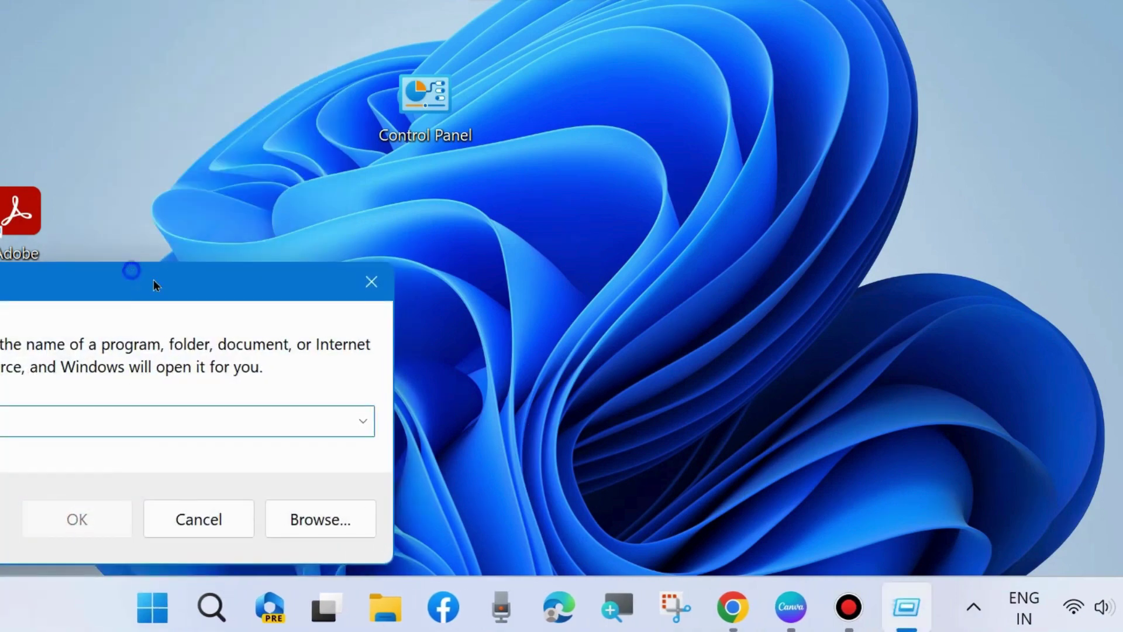
left_click_drag(153, 279, 522, 75)
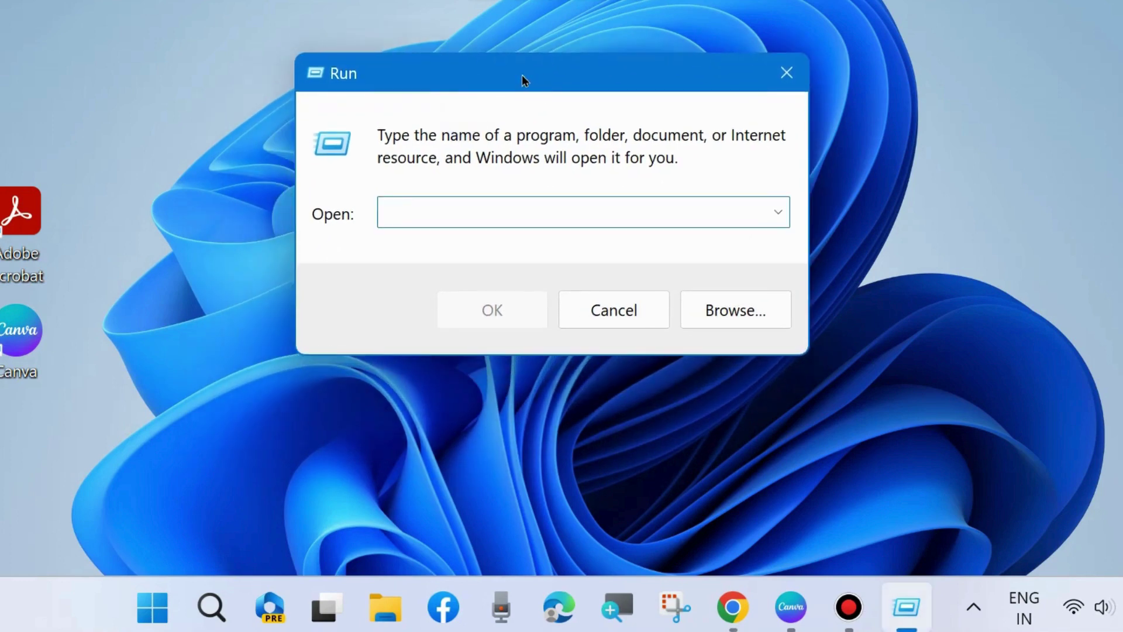
type("appwiz")
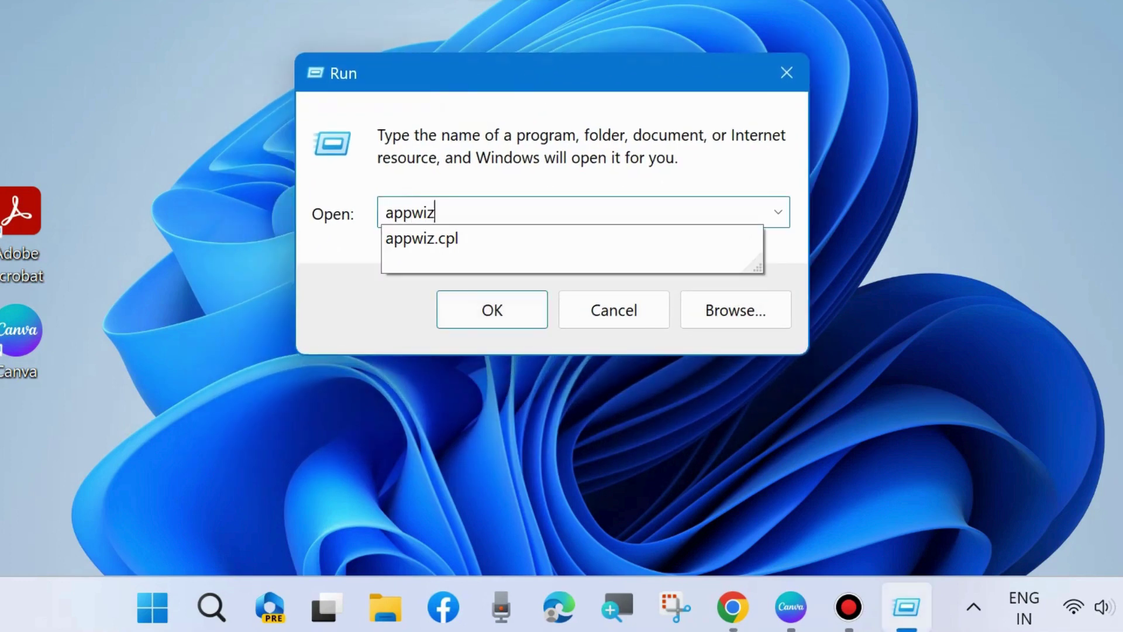
type(".cpl")
left_click(522, 75)
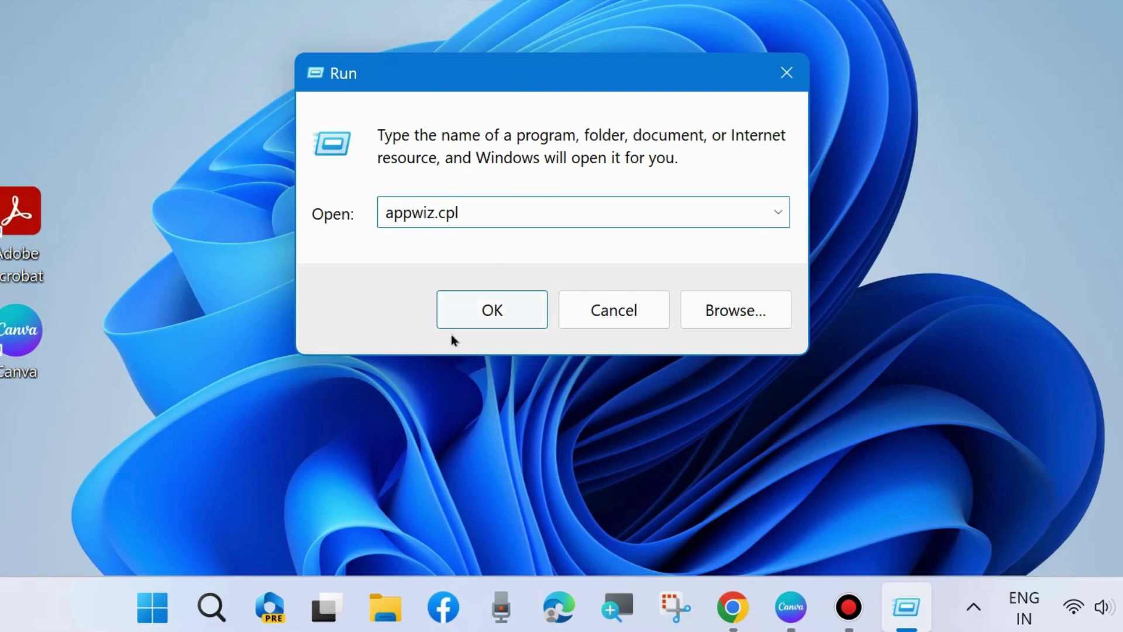
left_click(455, 309)
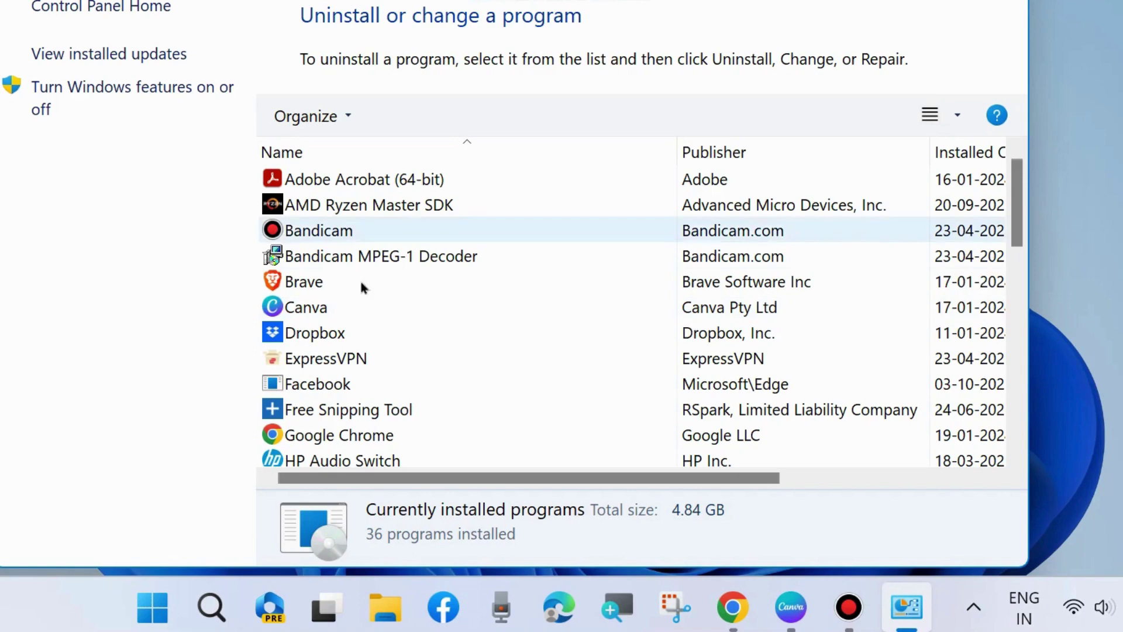
Choose Uninstall/Change for Bandicam in the installed programs list
scroll(357, 312, "down", 4)
scroll(359, 315, "up", 5)
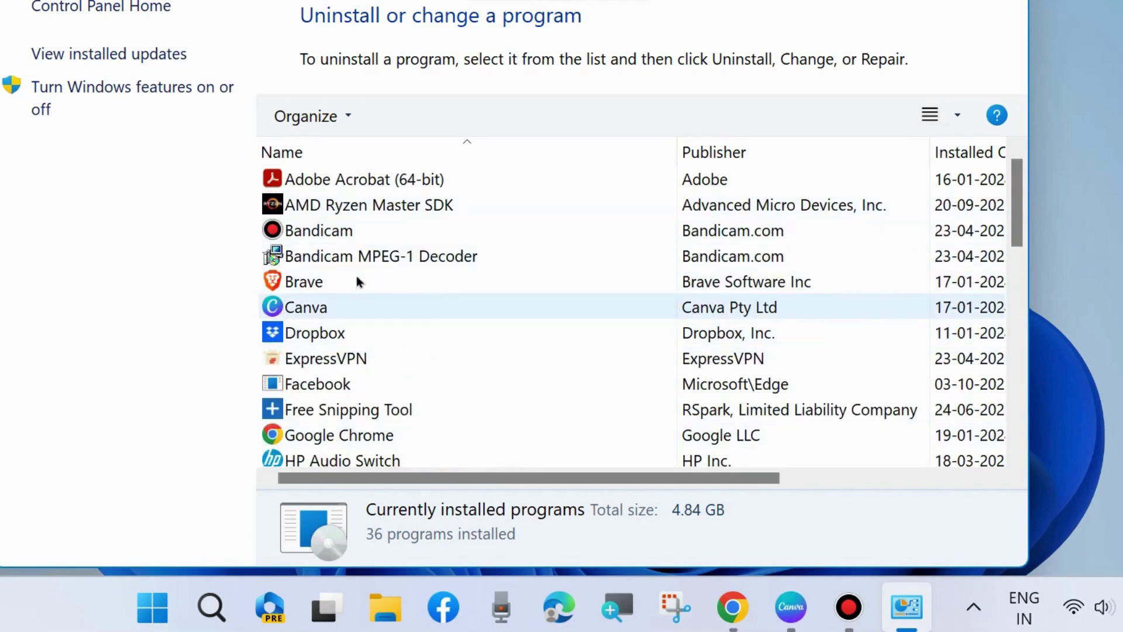
right_click(300, 229)
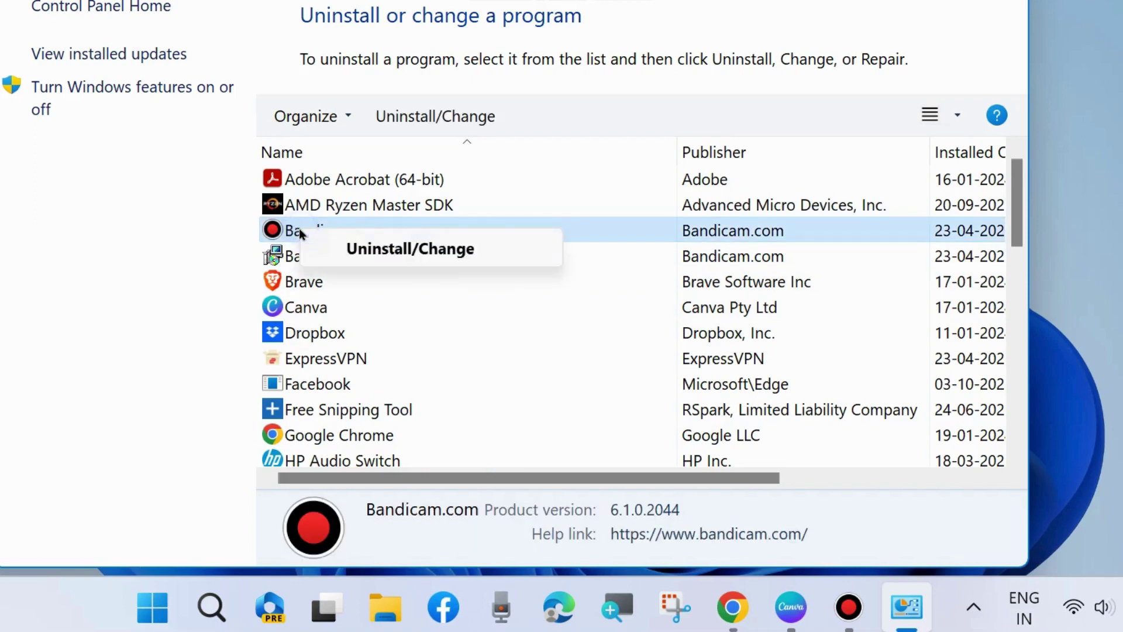
left_click(398, 251)
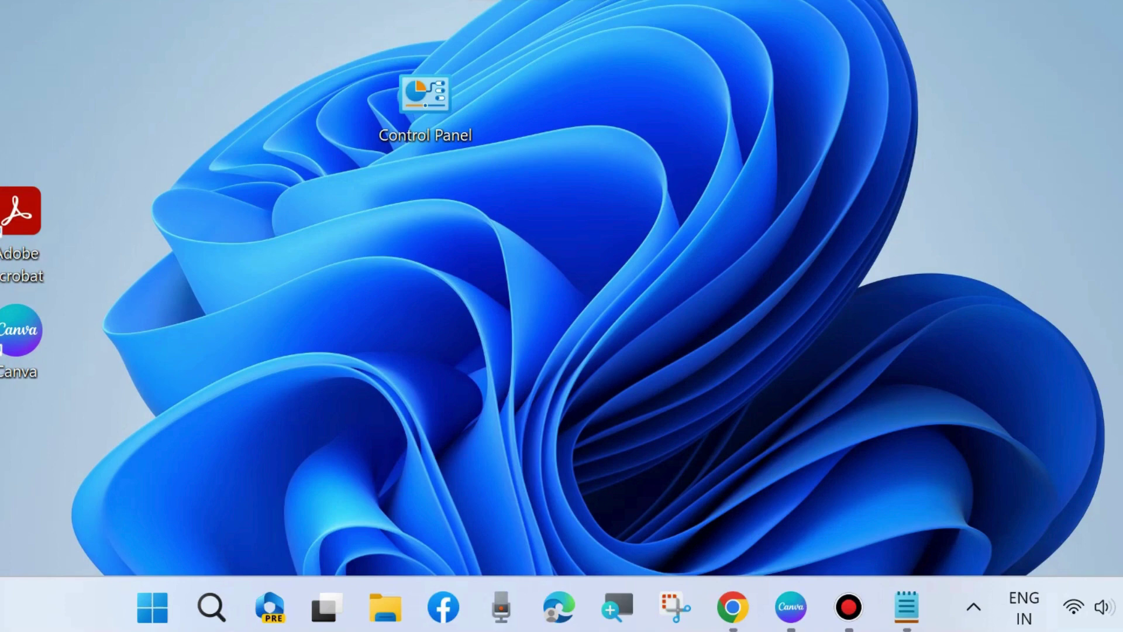
Search for cmd and launch Command Prompt as administrator, repositioning its window
left_click(210, 604)
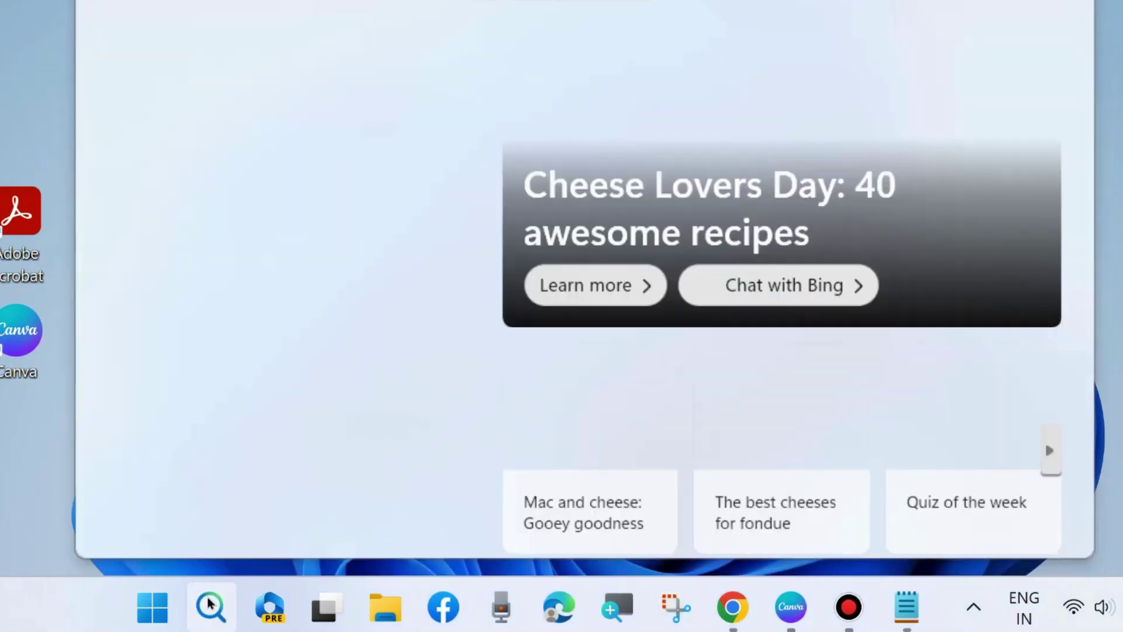
type("cmd")
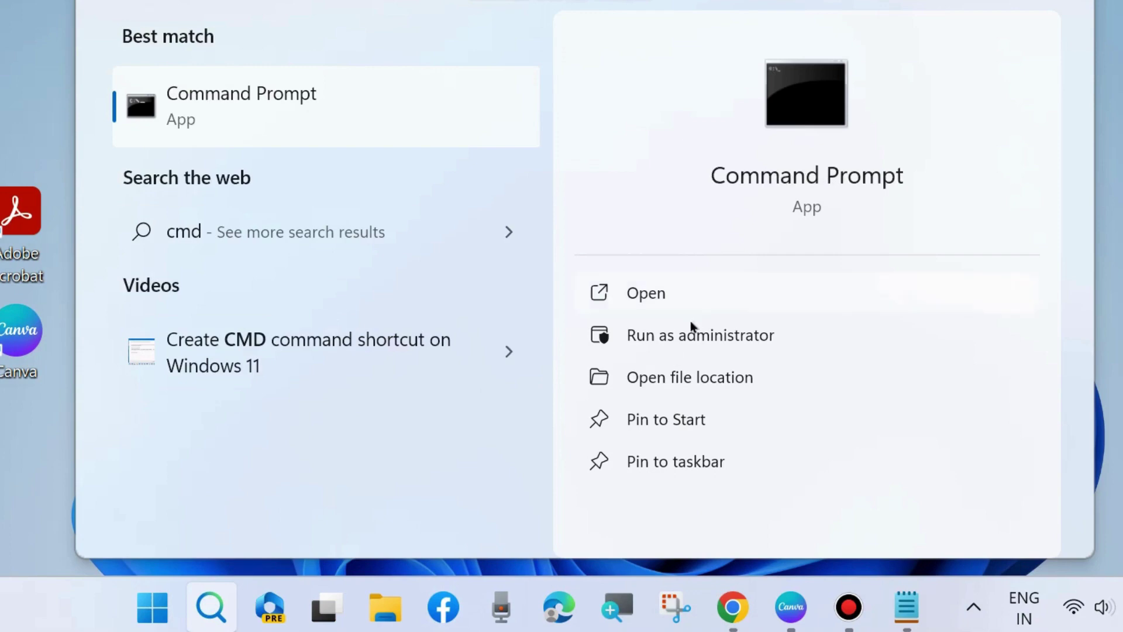
scroll(696, 334, "up", 2)
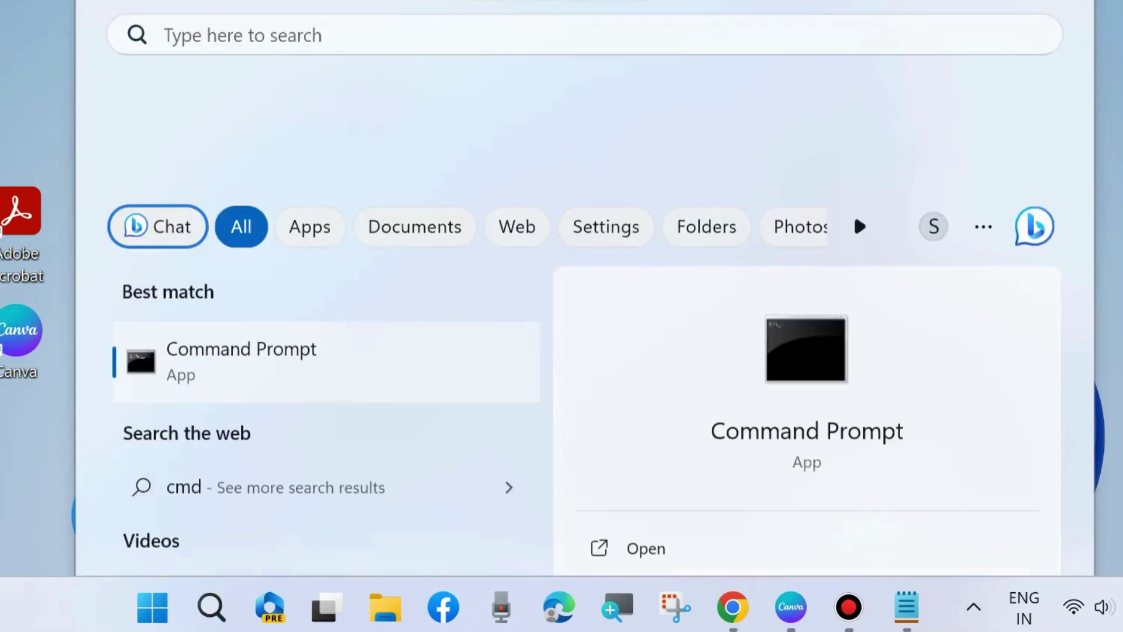
key("Return")
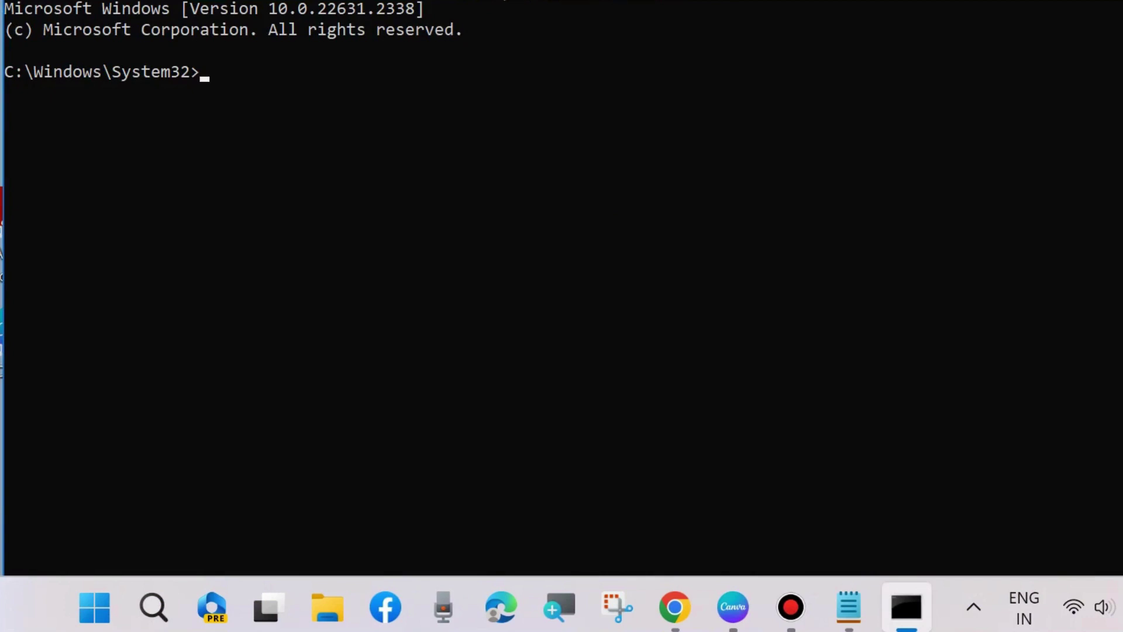
left_click_drag(501, 1, 509, 23)
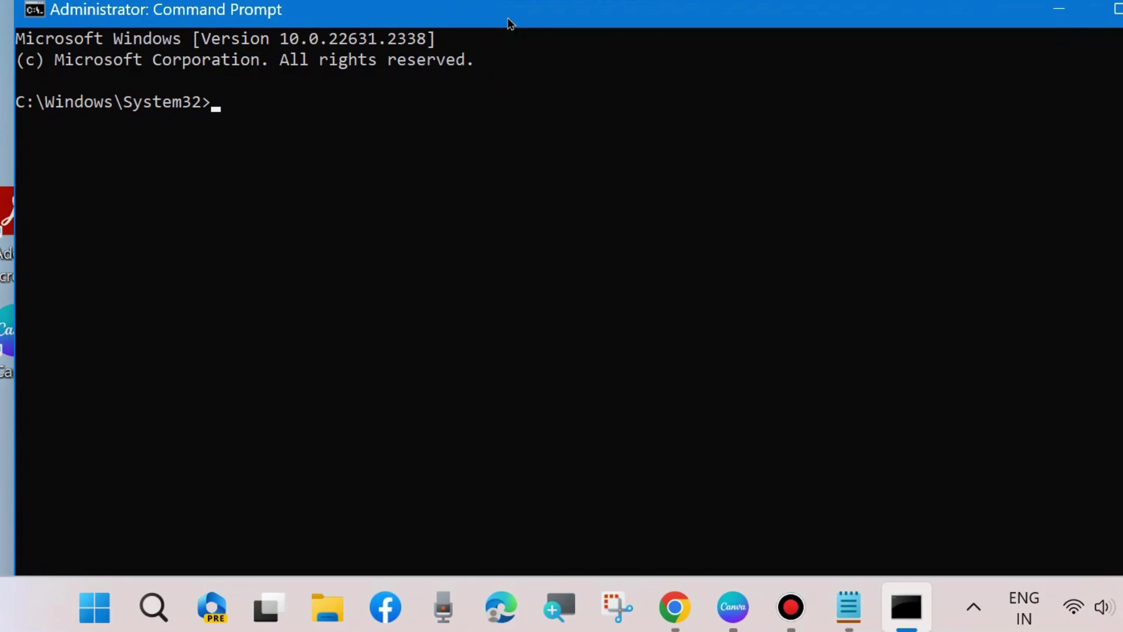
left_click(848, 608)
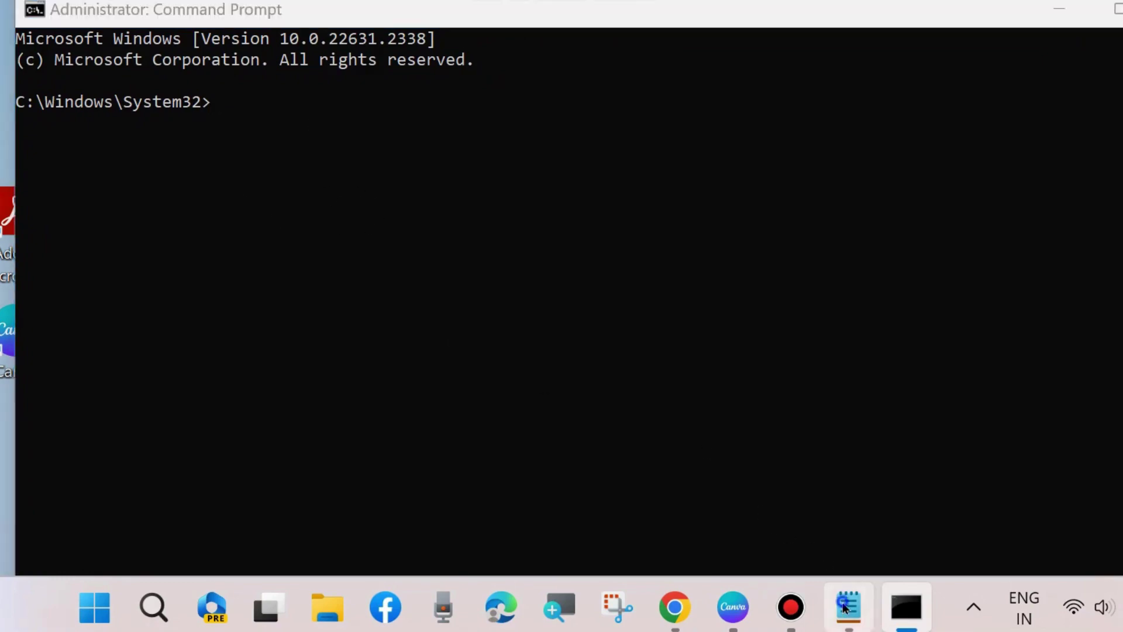
Select the scanhealth, checkhealth and restorehealth DISM lines in Notepad in turn, then minimize Notepad
left_click_drag(844, 72, 872, 184)
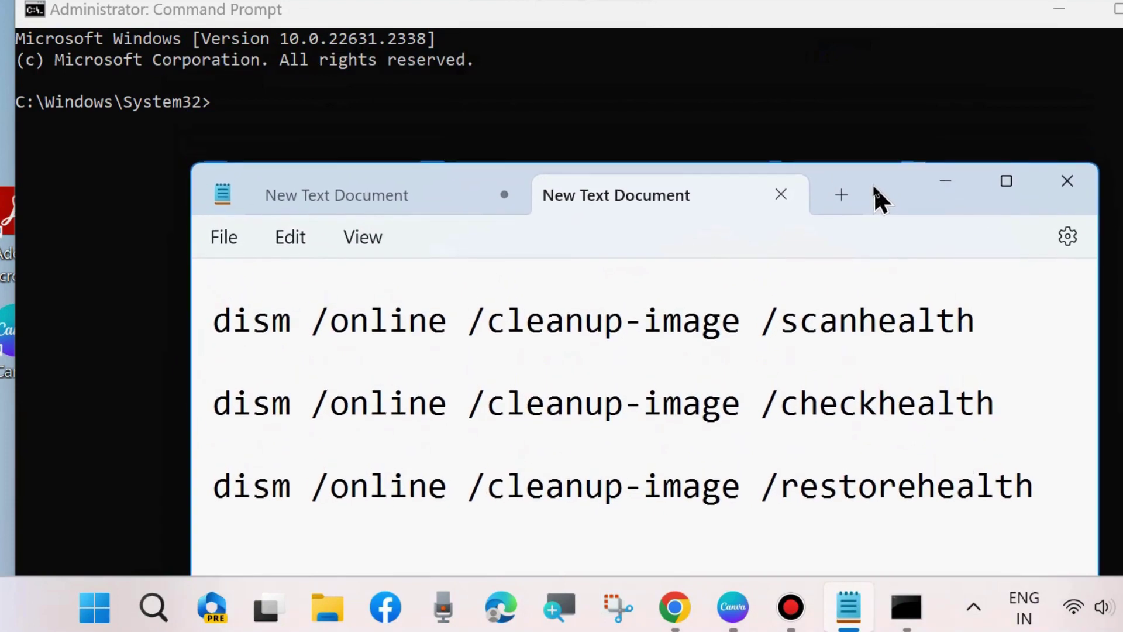
left_click_drag(219, 326, 970, 336)
left_click_drag(218, 404, 918, 425)
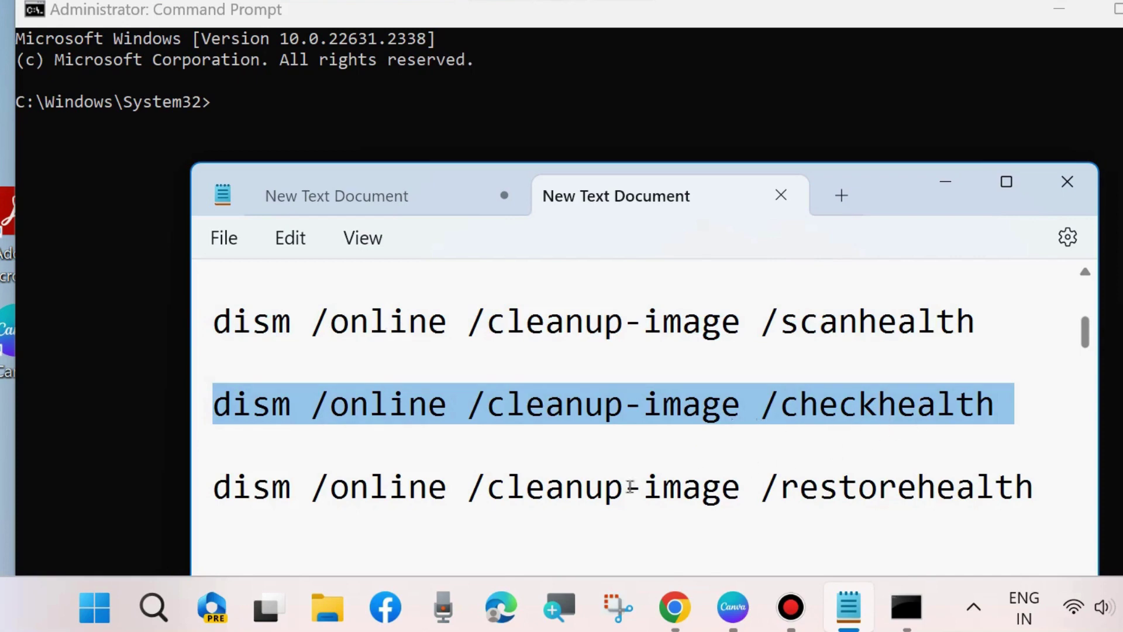
left_click(214, 482)
left_click_drag(288, 490, 1048, 479)
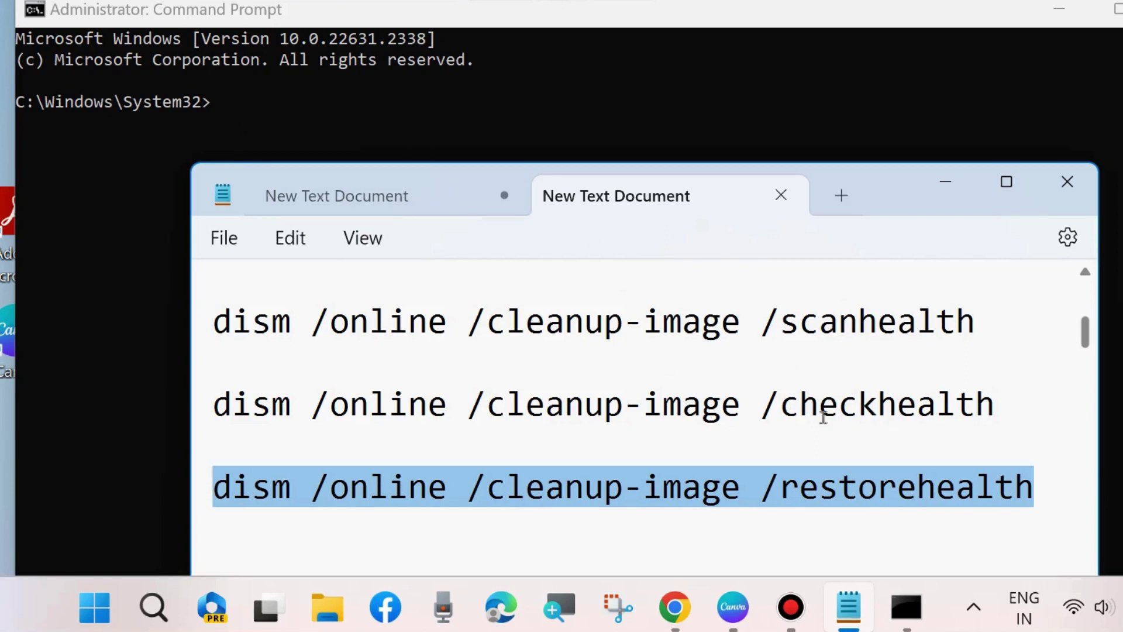
left_click(942, 182)
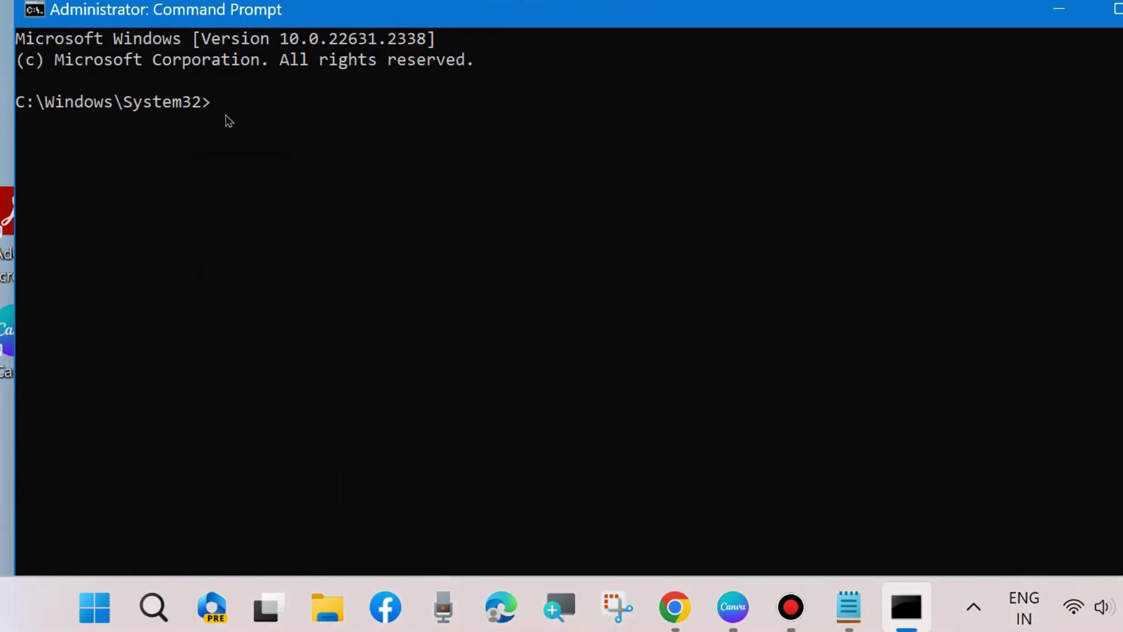
Enter 'sfc /scannow' at the admin C:\Windows\System32> prompt and minimize Command Prompt
type("sfc /scannow")
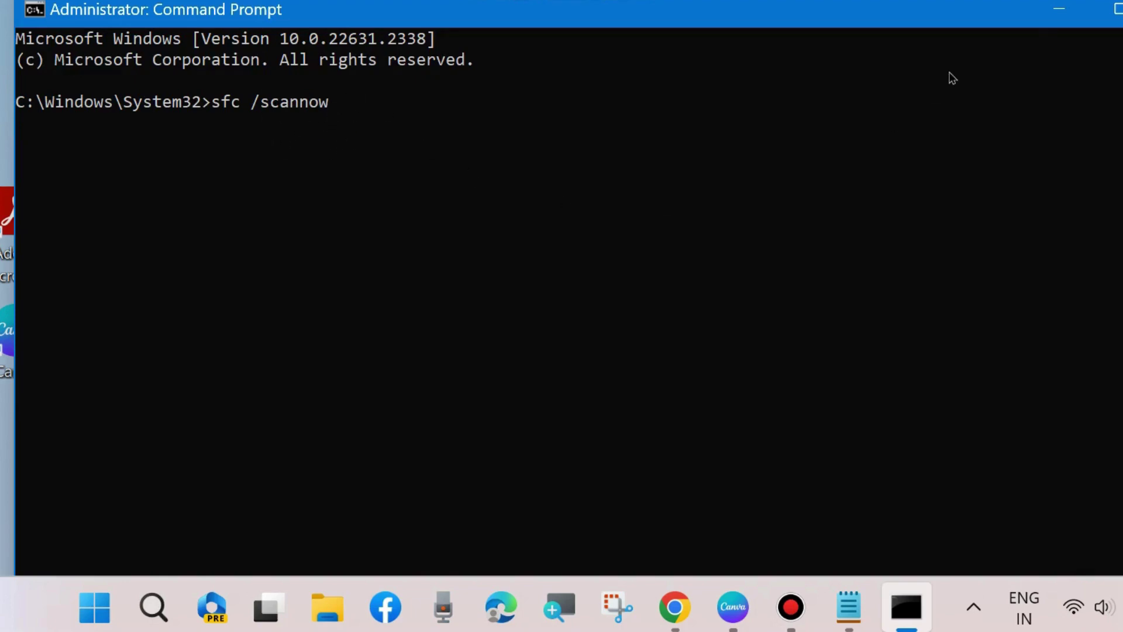
left_click(1055, 10)
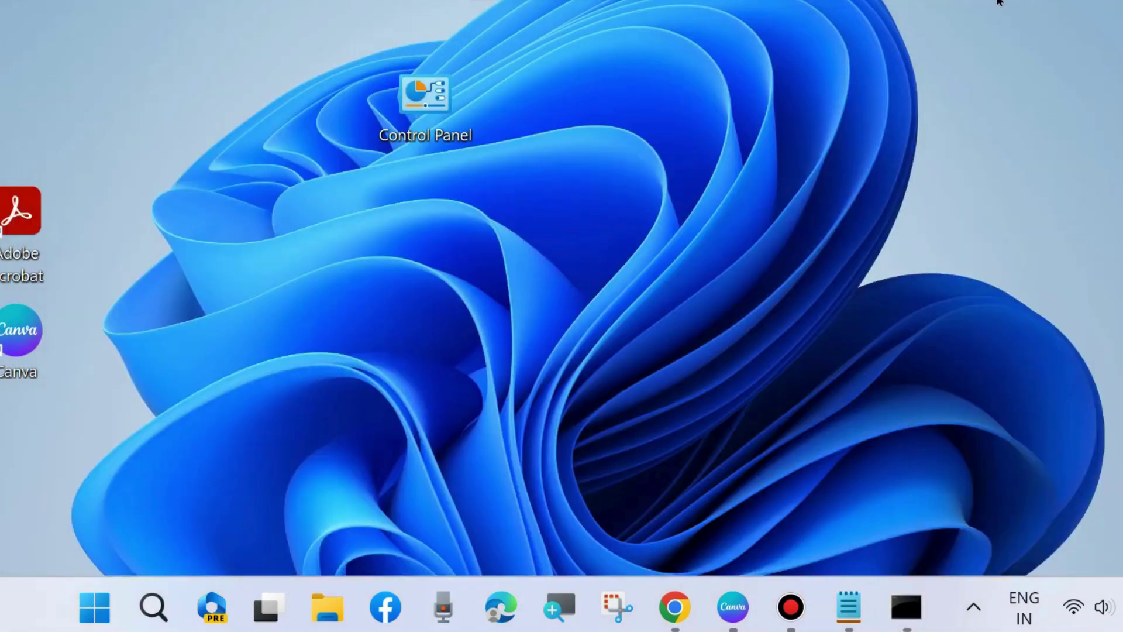